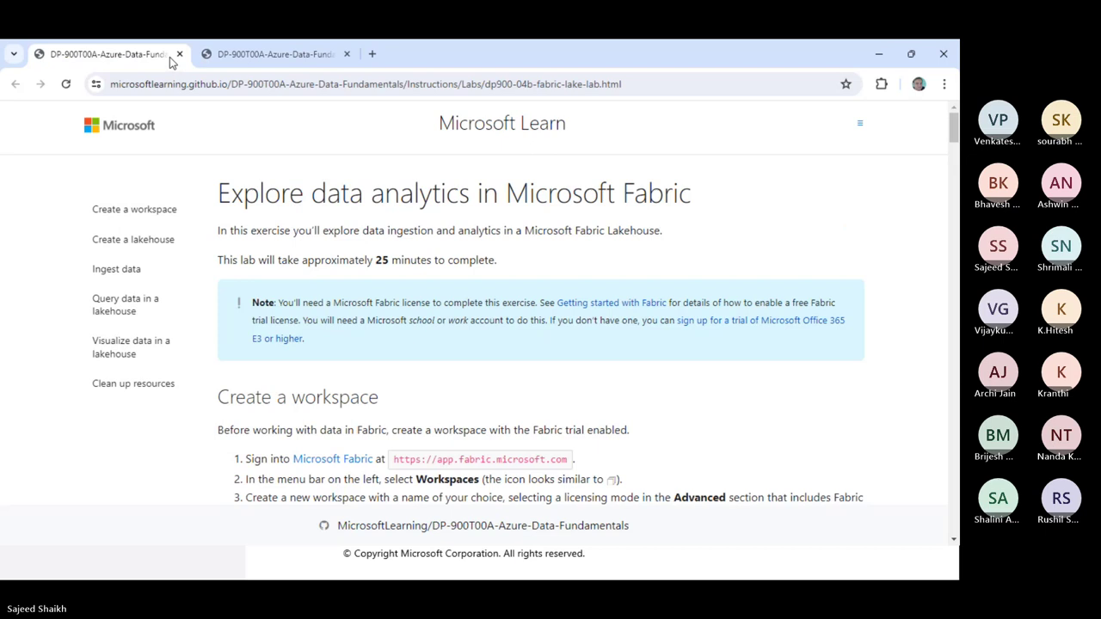
Step: Close the duplicate lab page and go to the Create a workspace instructions in the remaining one
click(179, 54)
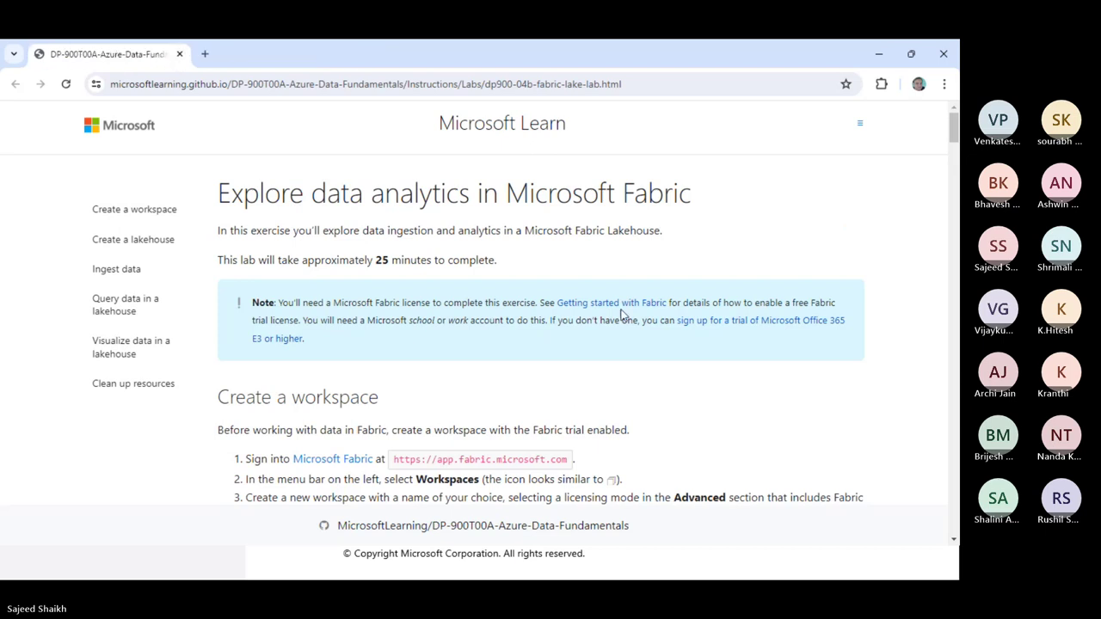
scroll(625, 314, down, 1)
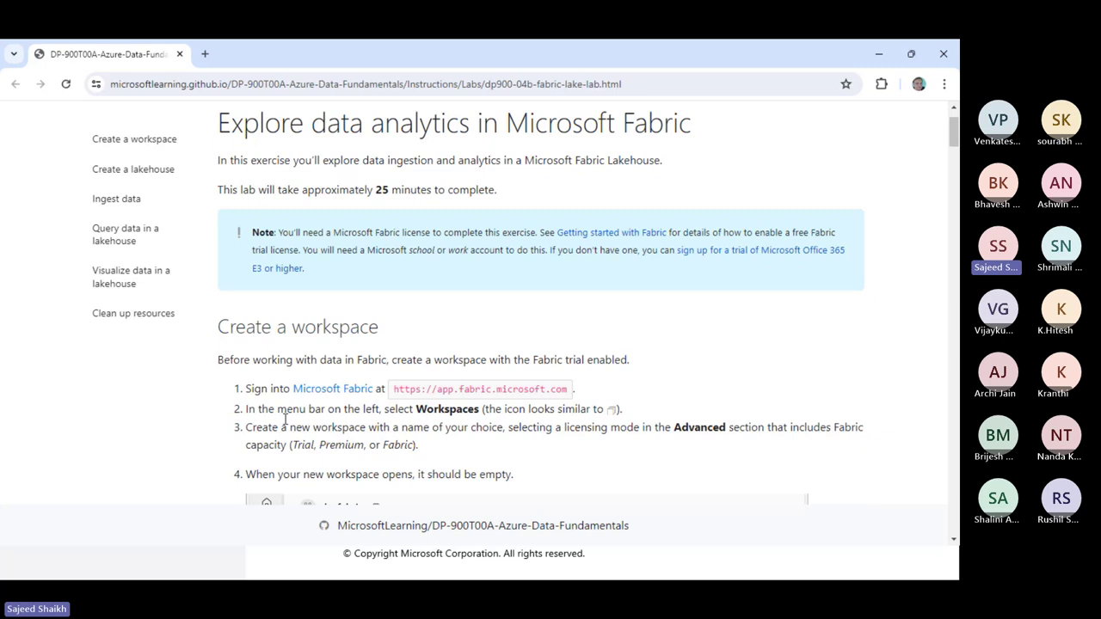
scroll(320, 404, down, 1)
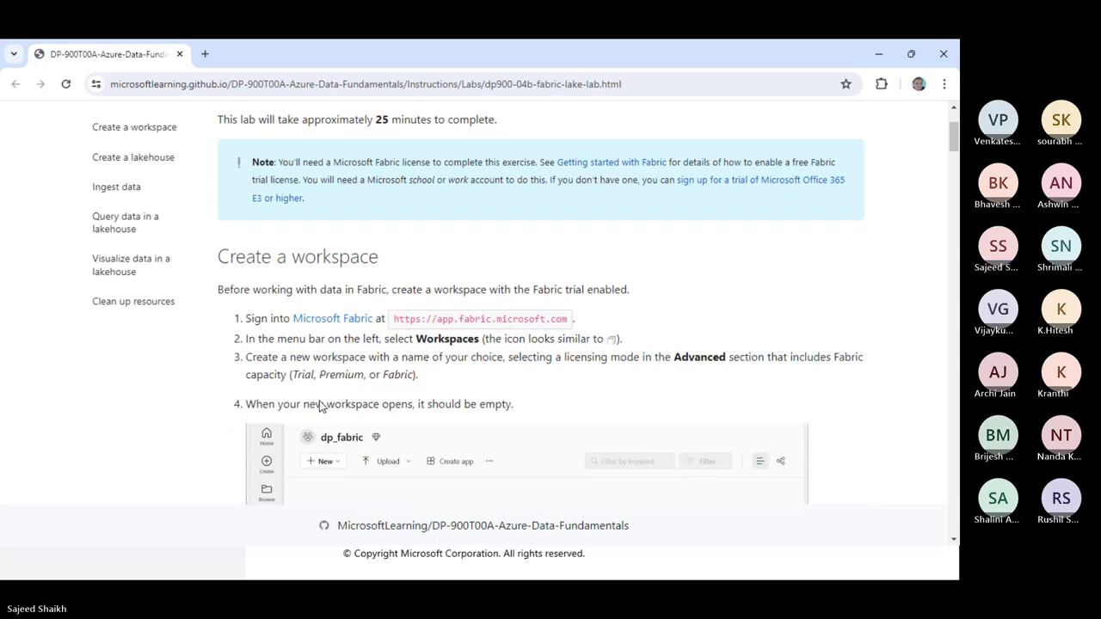
Step: Open the lab's Microsoft Fabric link in a new browser tab and sign in with the listed work account and its password
right_click(322, 324)
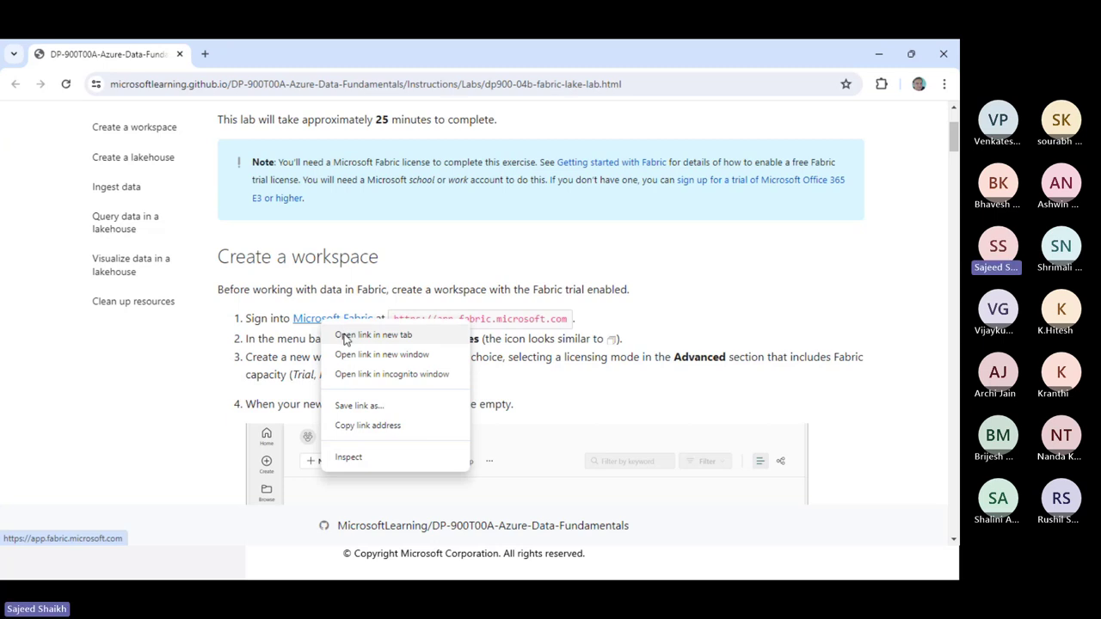
click(345, 336)
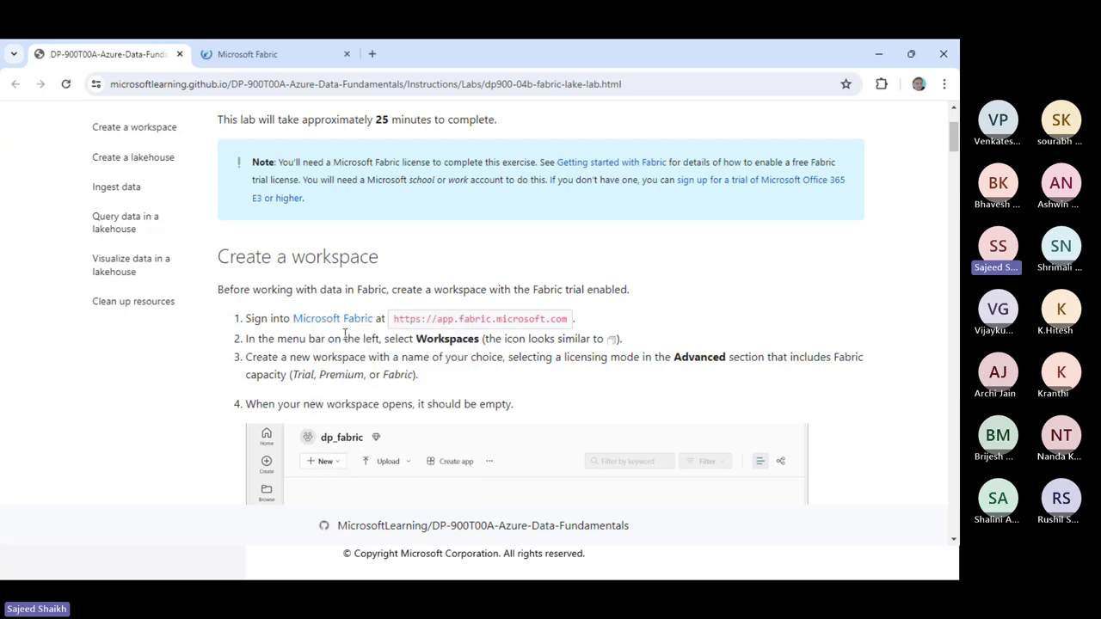
click(270, 60)
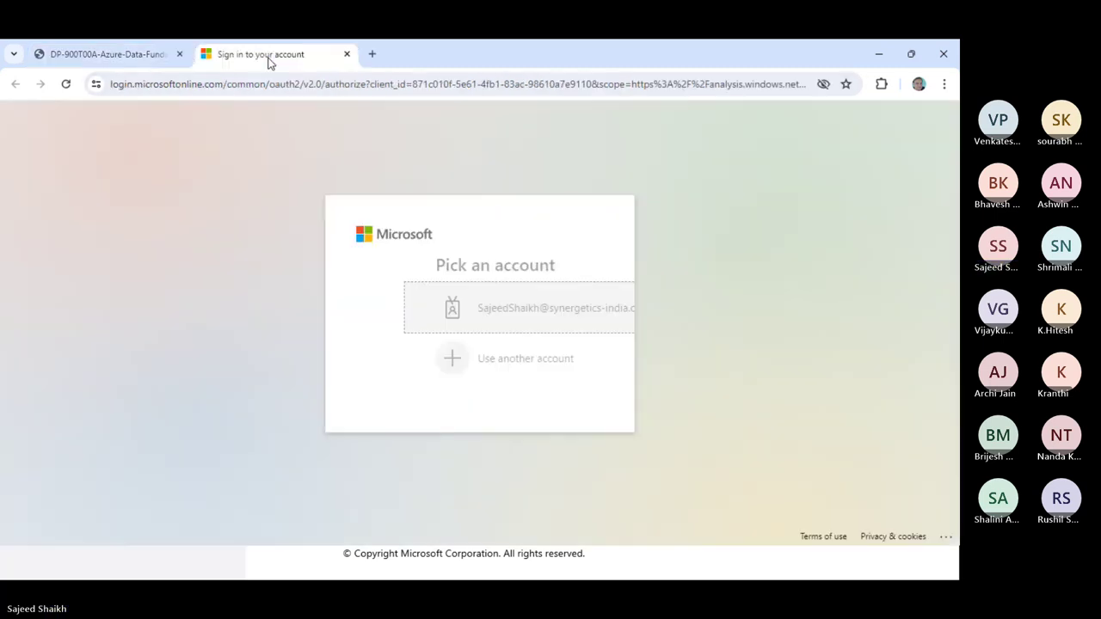
click(465, 324)
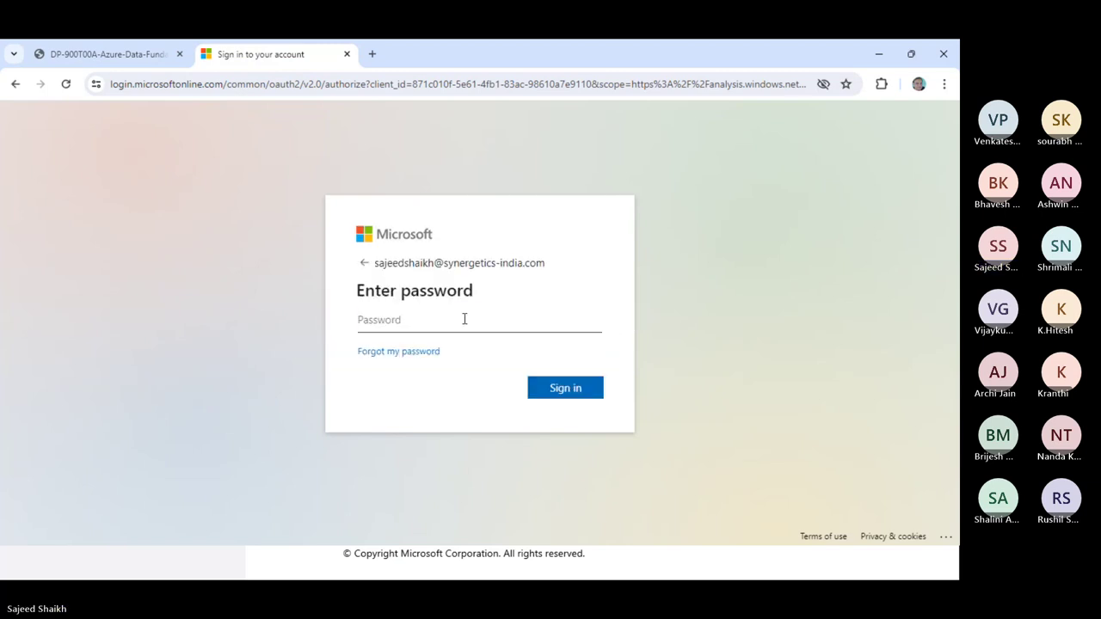
click(558, 390)
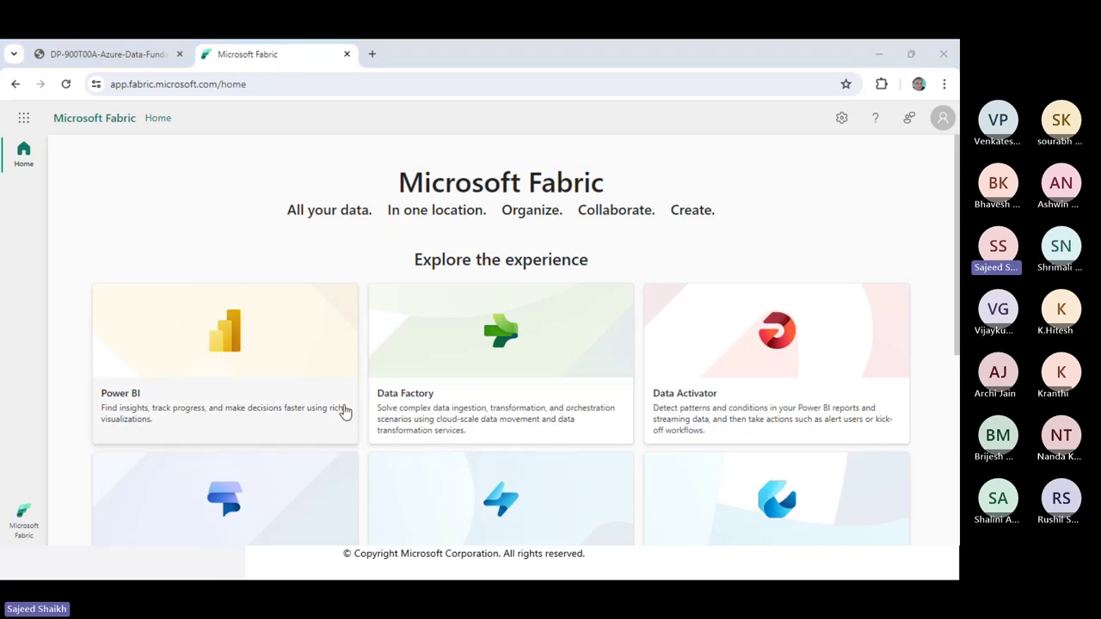
Step: Look through the available Microsoft Fabric experiences and open Synapse Data Warehouse
scroll(406, 411, down, 2)
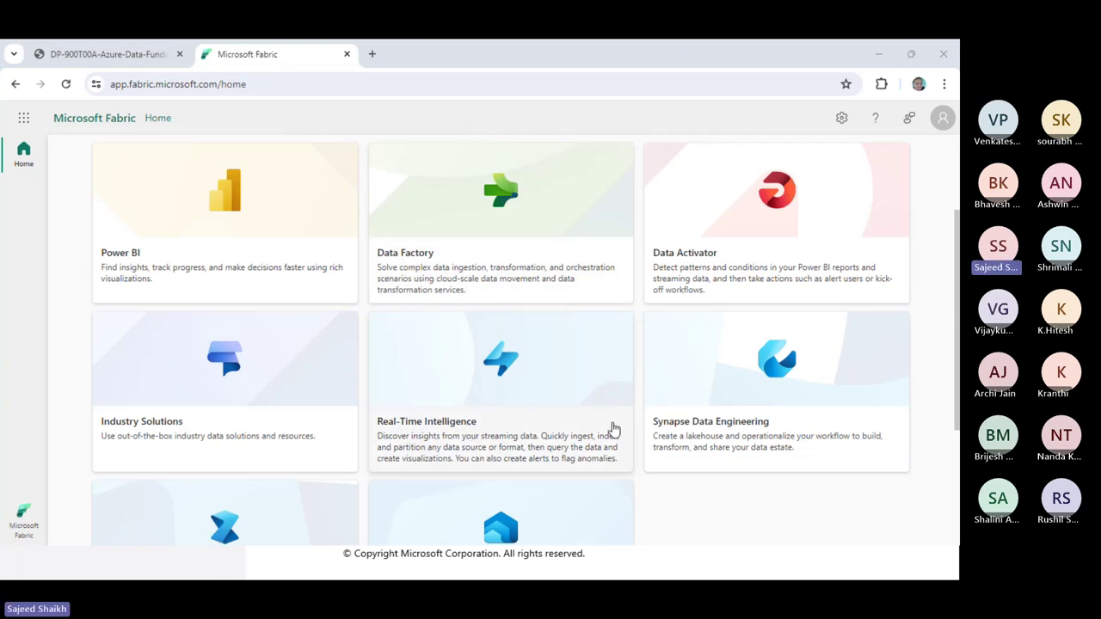
scroll(676, 431, down, 1)
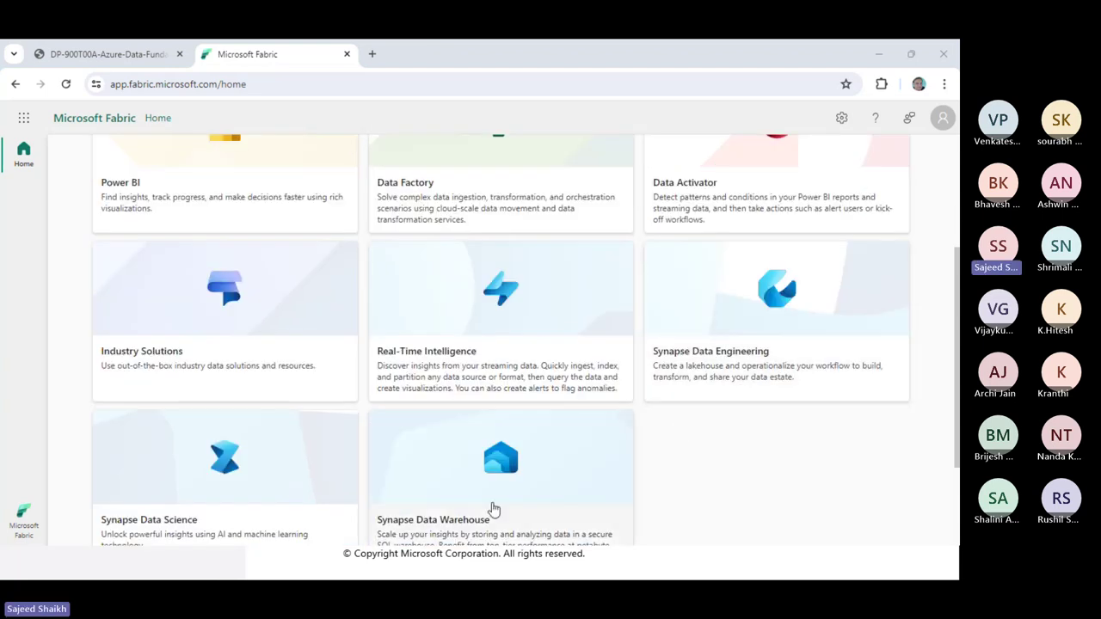
scroll(456, 533, down, 1)
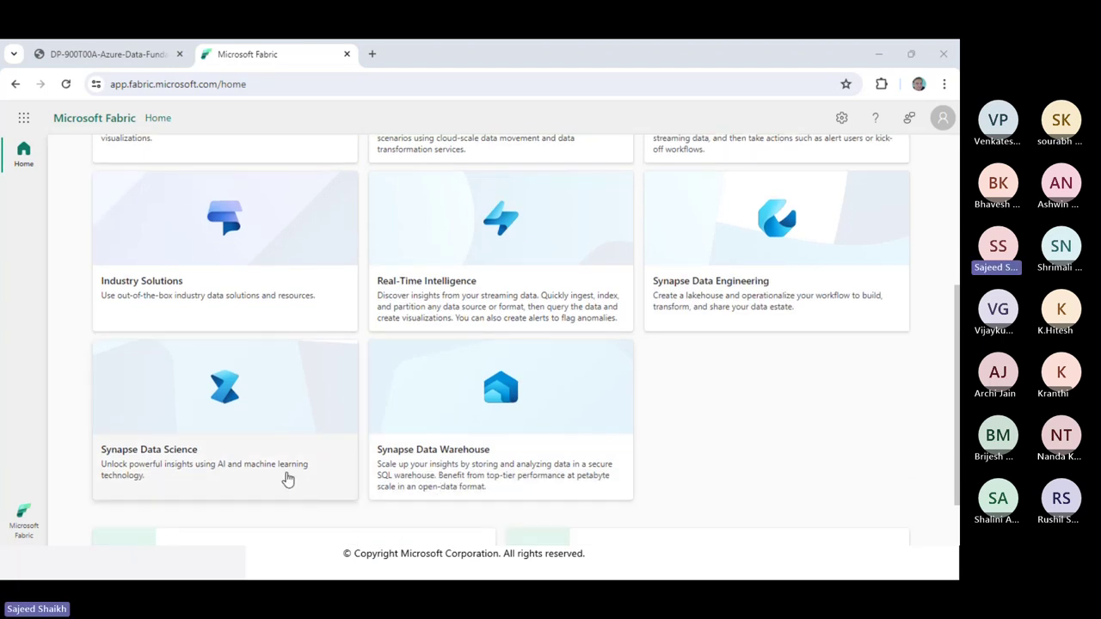
scroll(287, 480, up, 4)
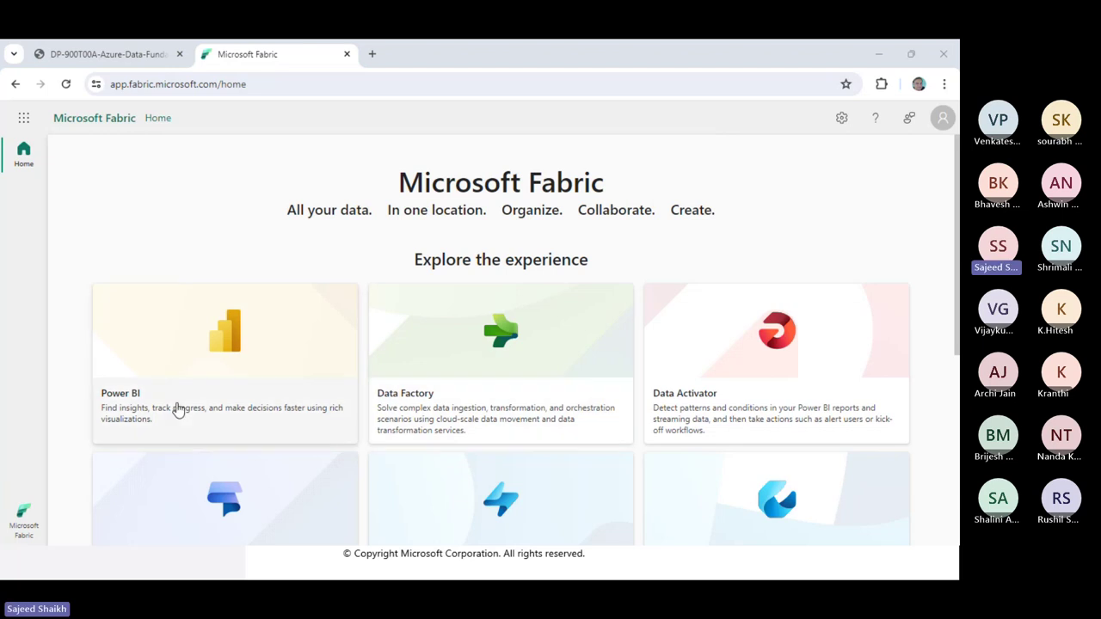
click(87, 56)
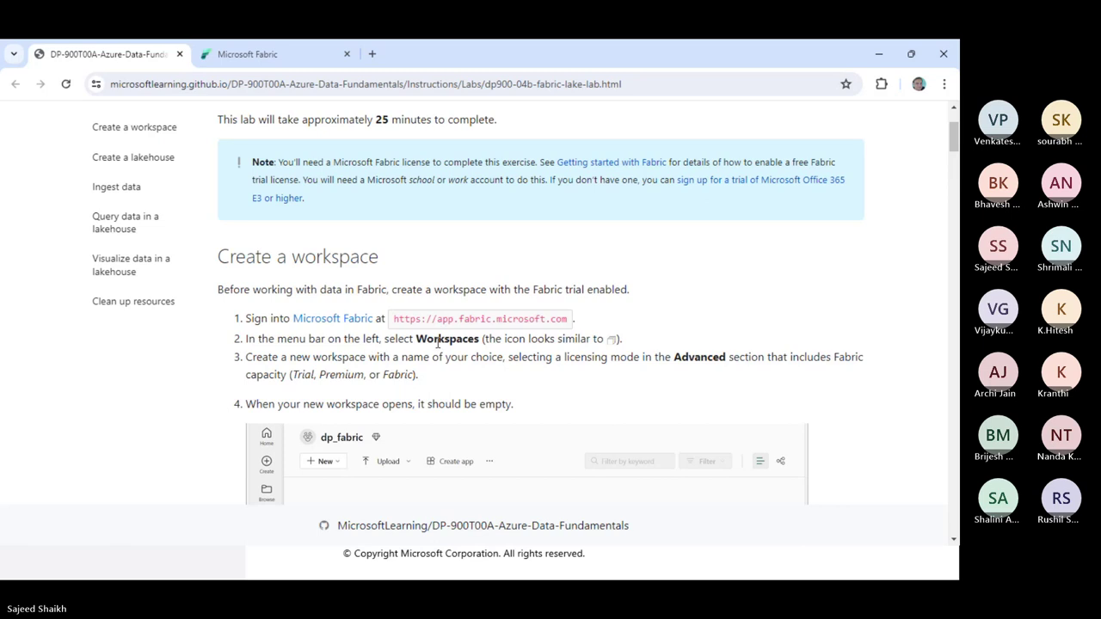
click(311, 57)
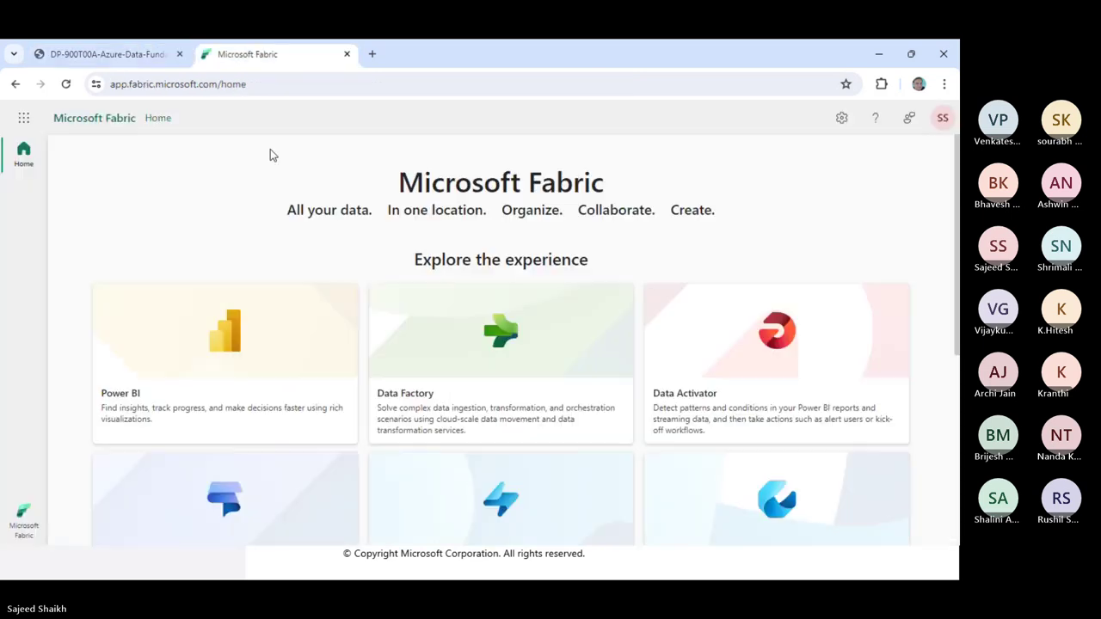
scroll(246, 330, down, 4)
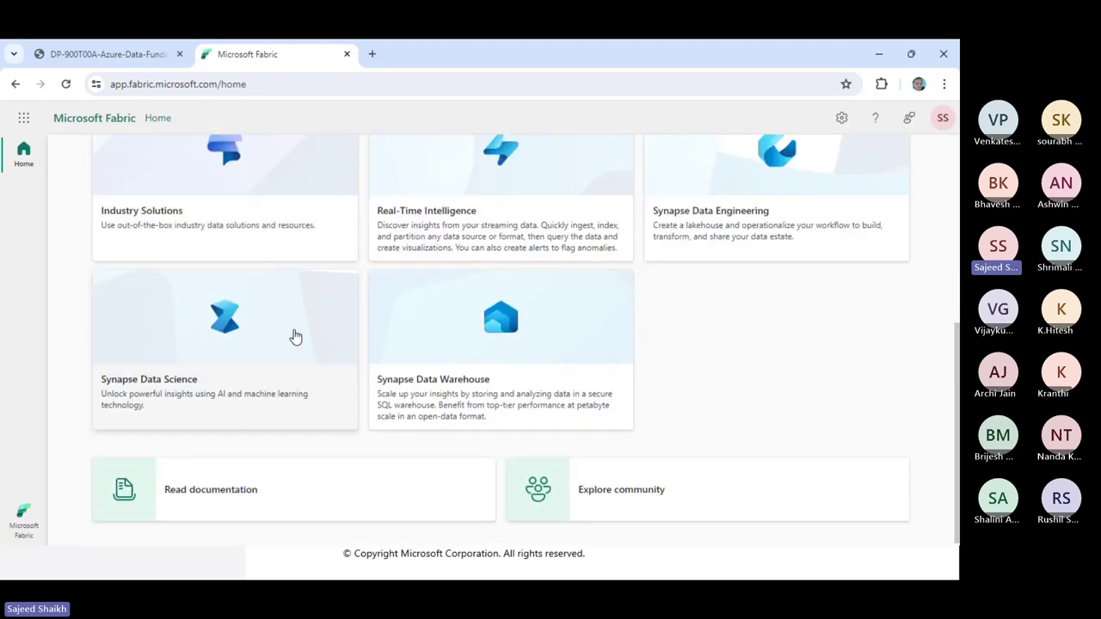
click(514, 320)
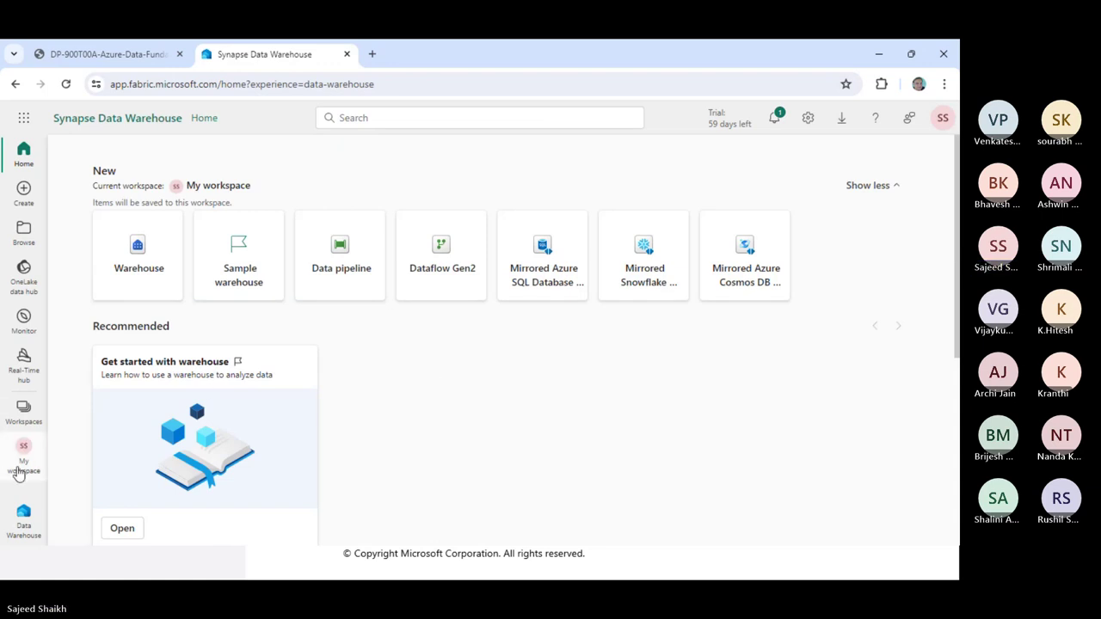
Step: Following the lab's workspace instructions, create a new Fabric workspace named demows with the remaining settings left at their defaults
click(91, 54)
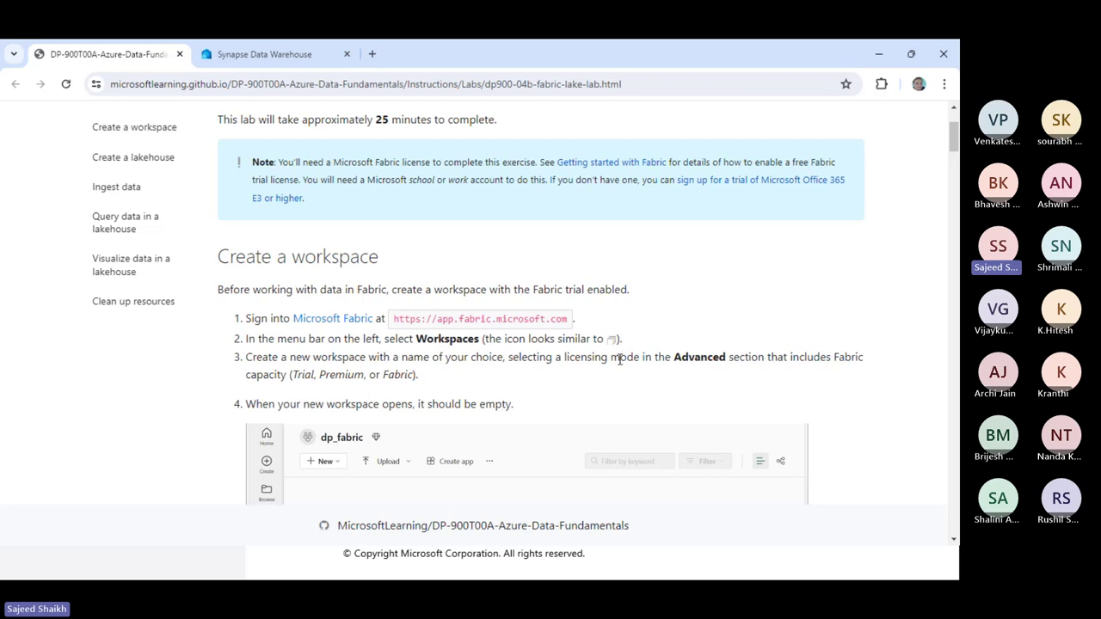
scroll(550, 388, down, 2)
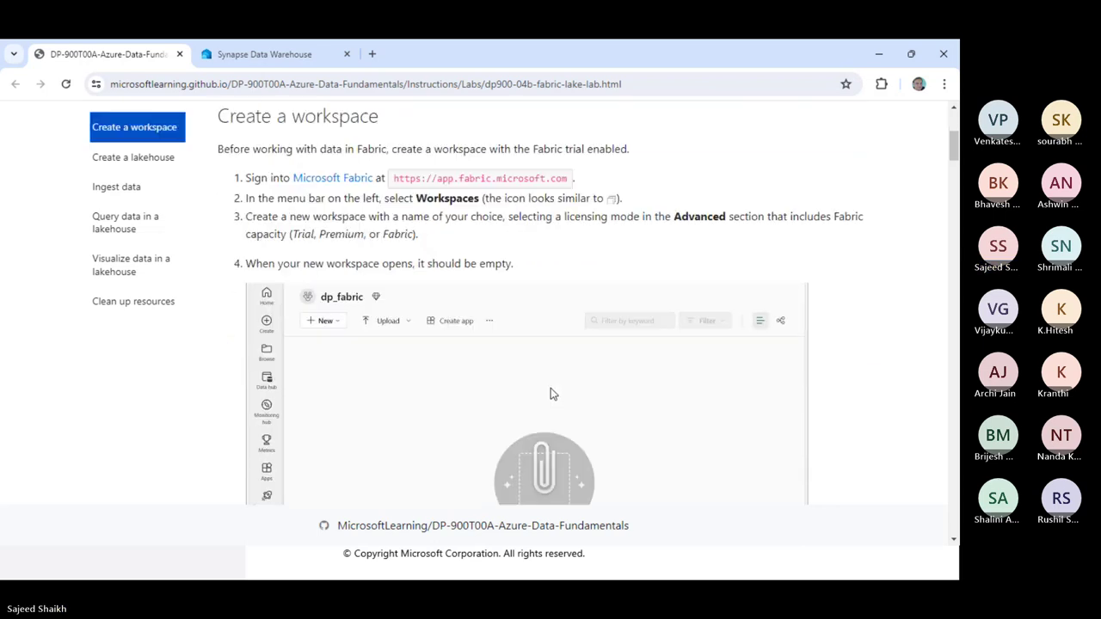
click(292, 48)
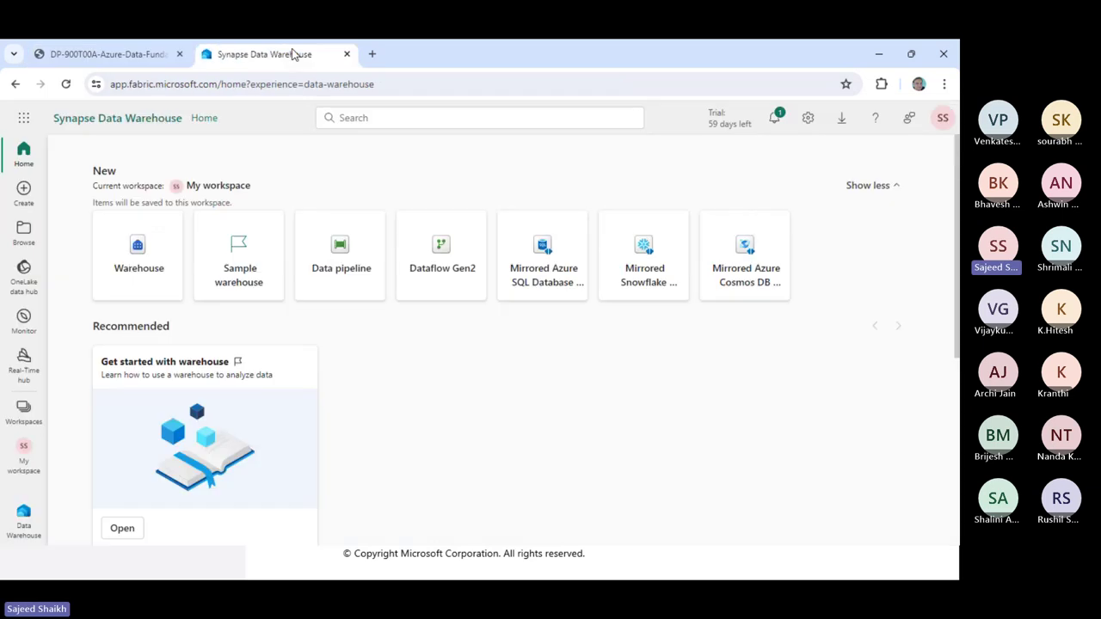
click(24, 414)
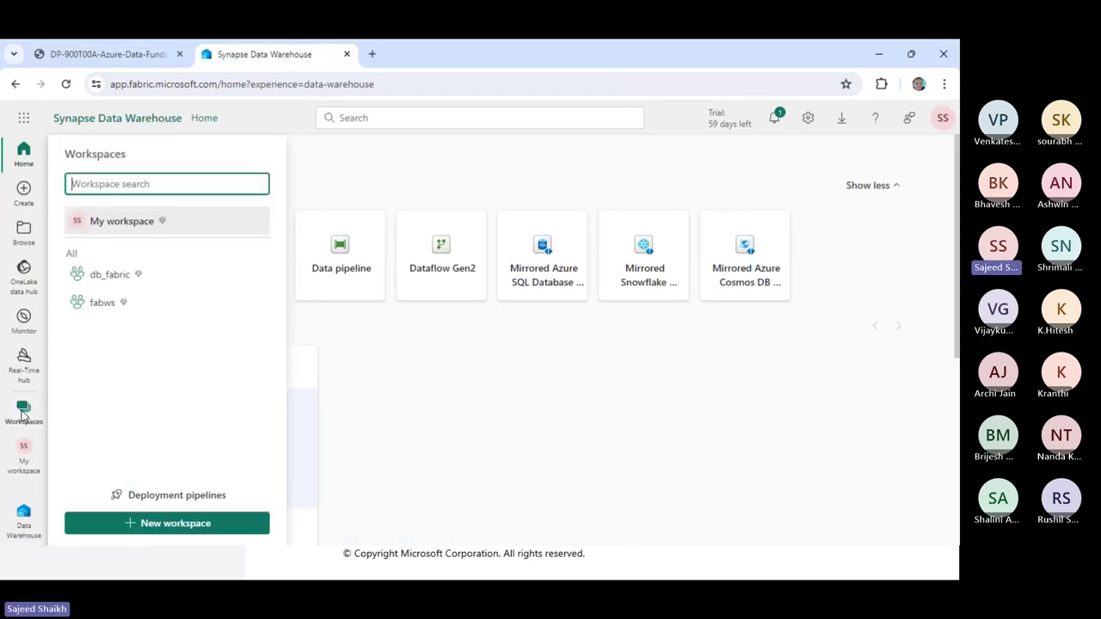
click(125, 525)
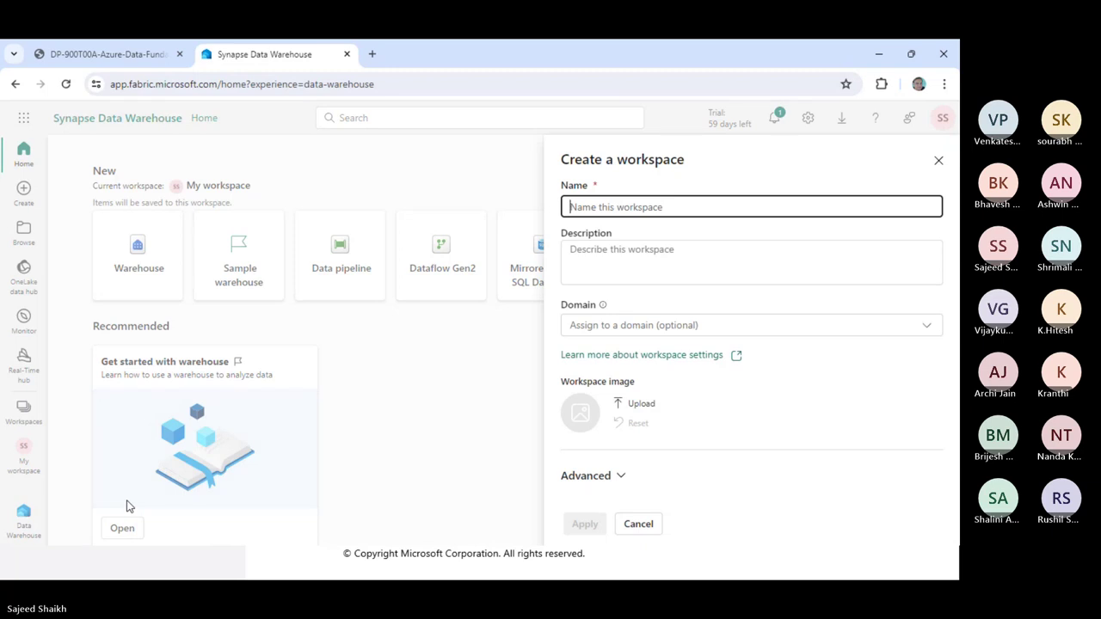
text(demows)
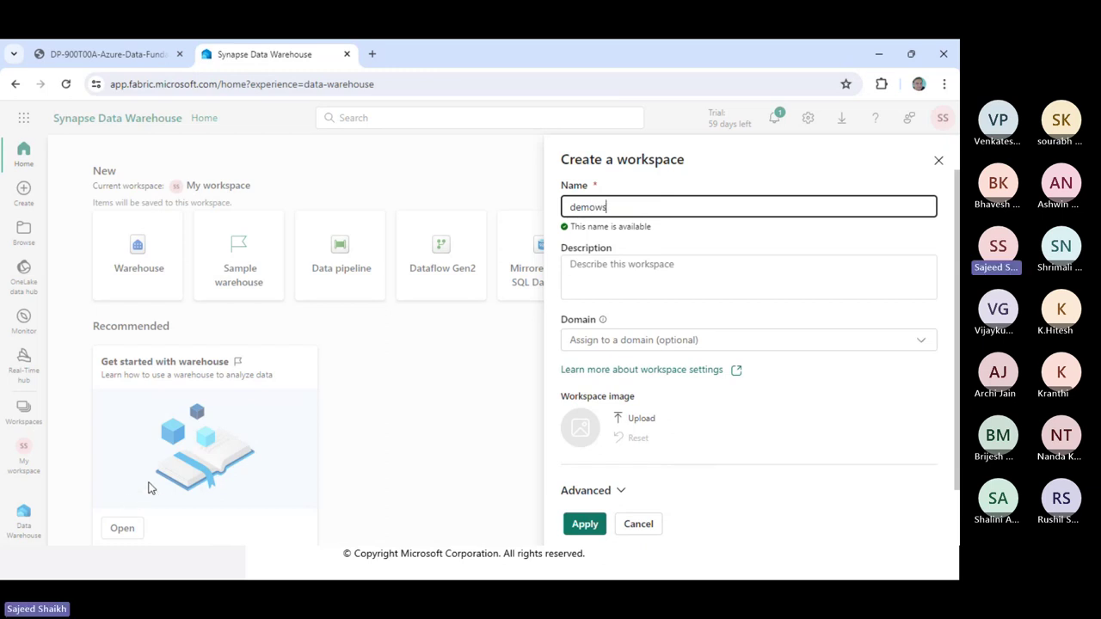
scroll(637, 437, down, 1)
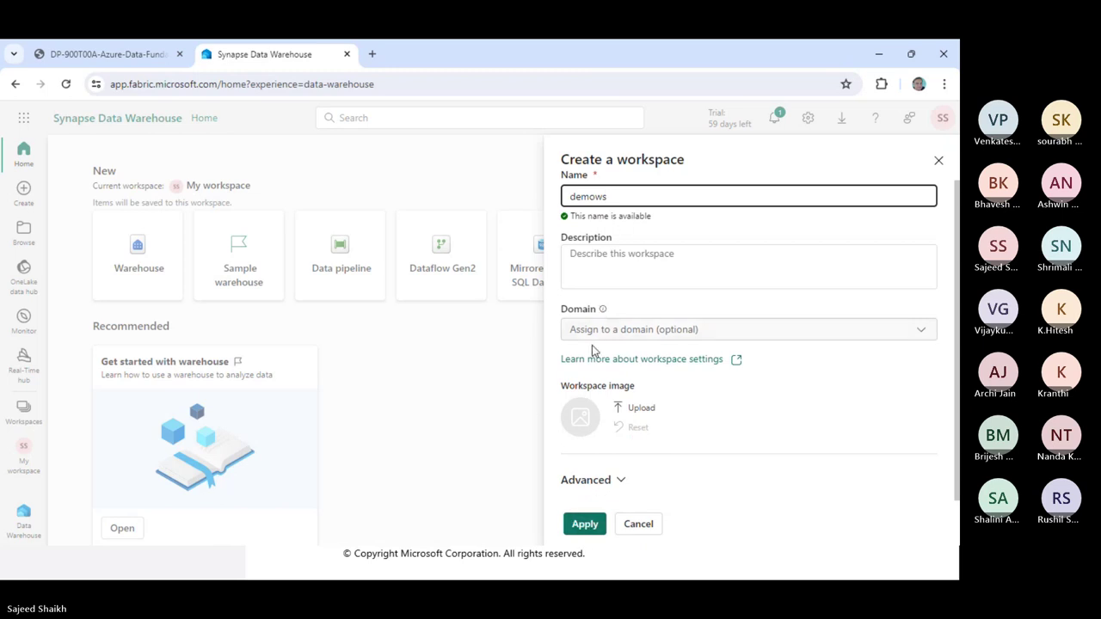
click(569, 526)
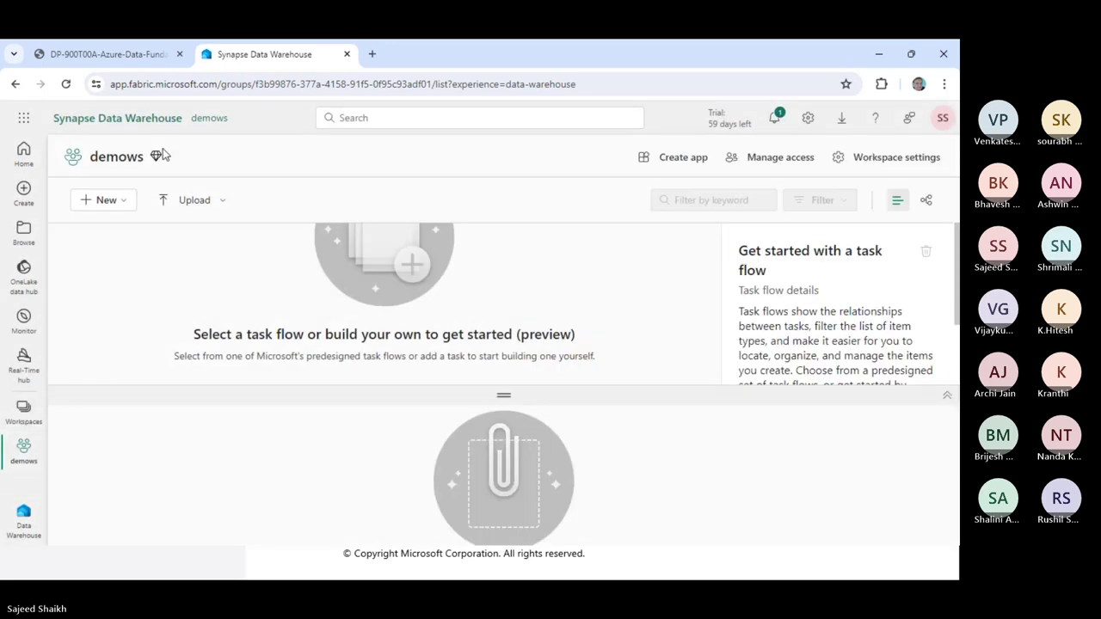
Step: Compare the new workspace with the lab's example and read the first instructions for creating a lakehouse
click(125, 57)
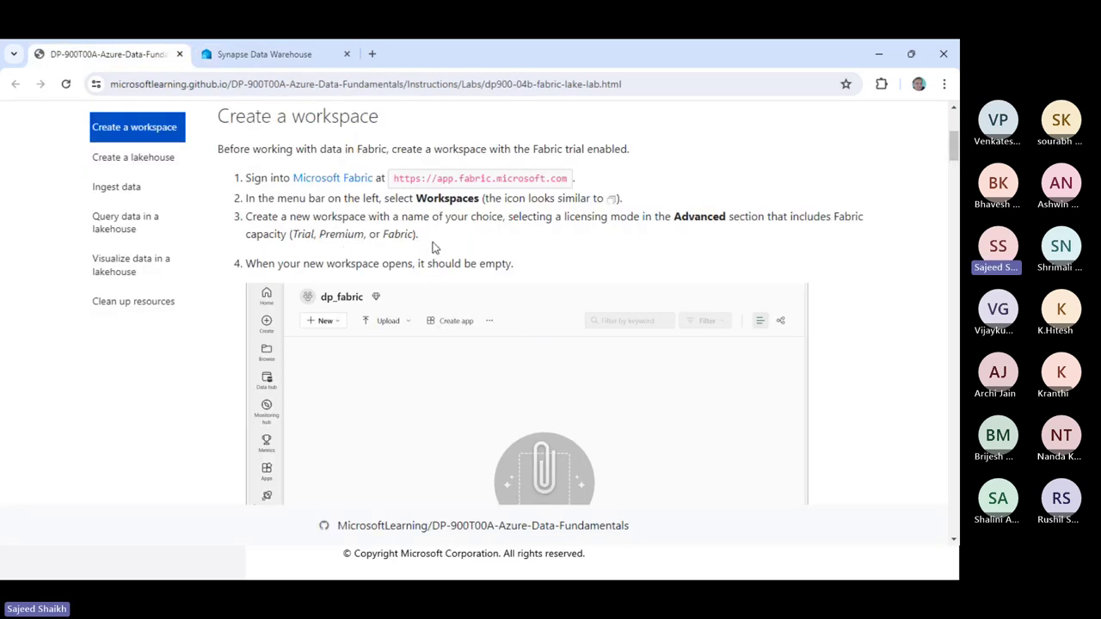
click(243, 50)
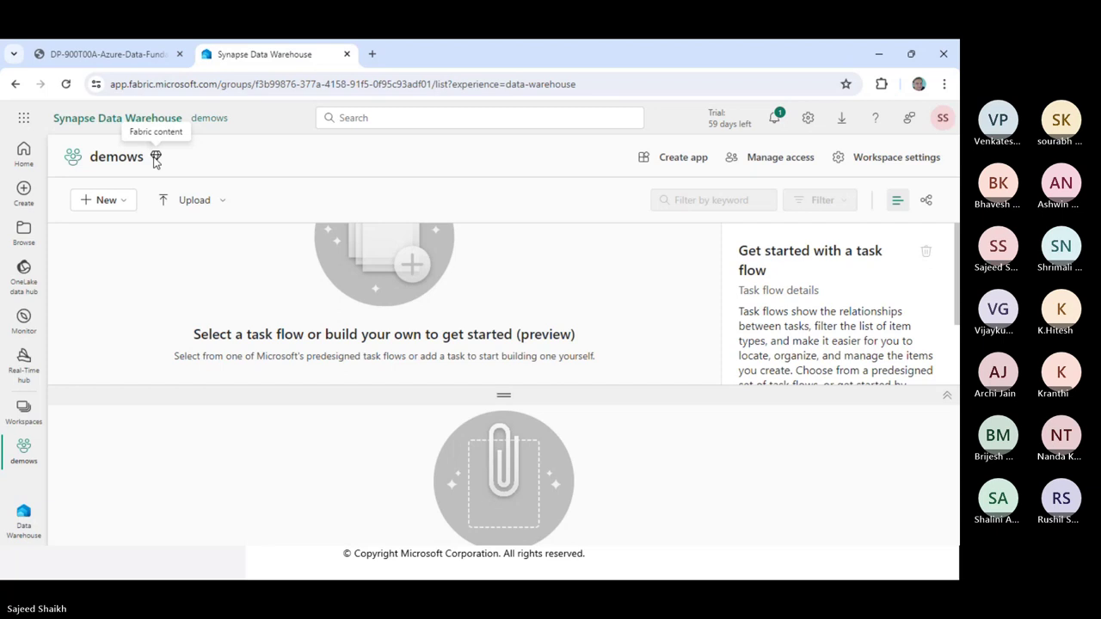
click(157, 59)
scroll(283, 295, down, 3)
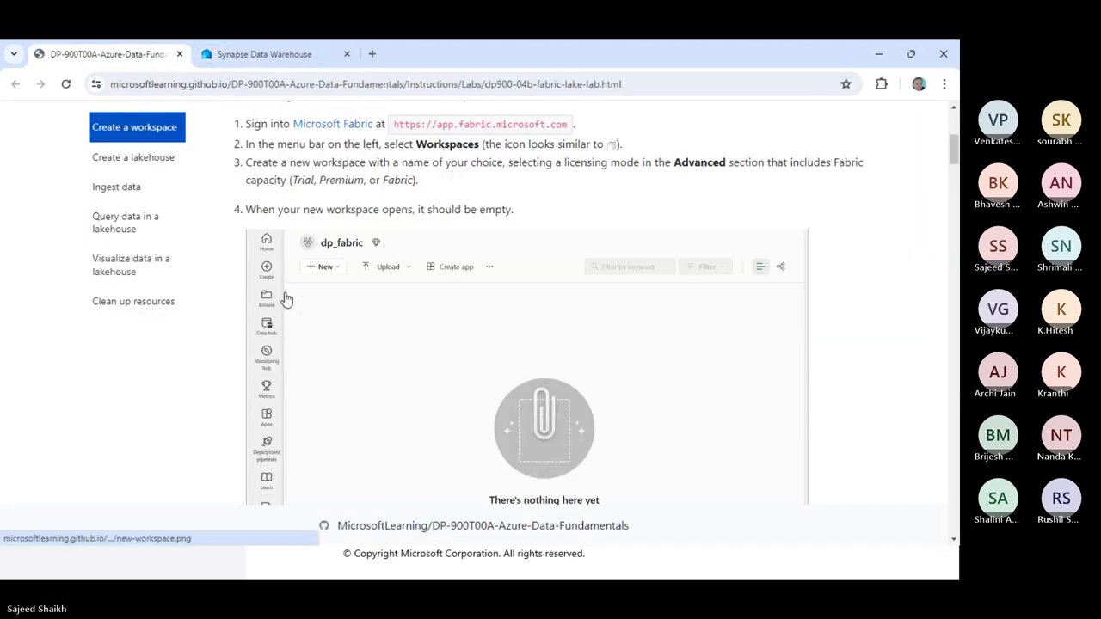
scroll(285, 299, down, 3)
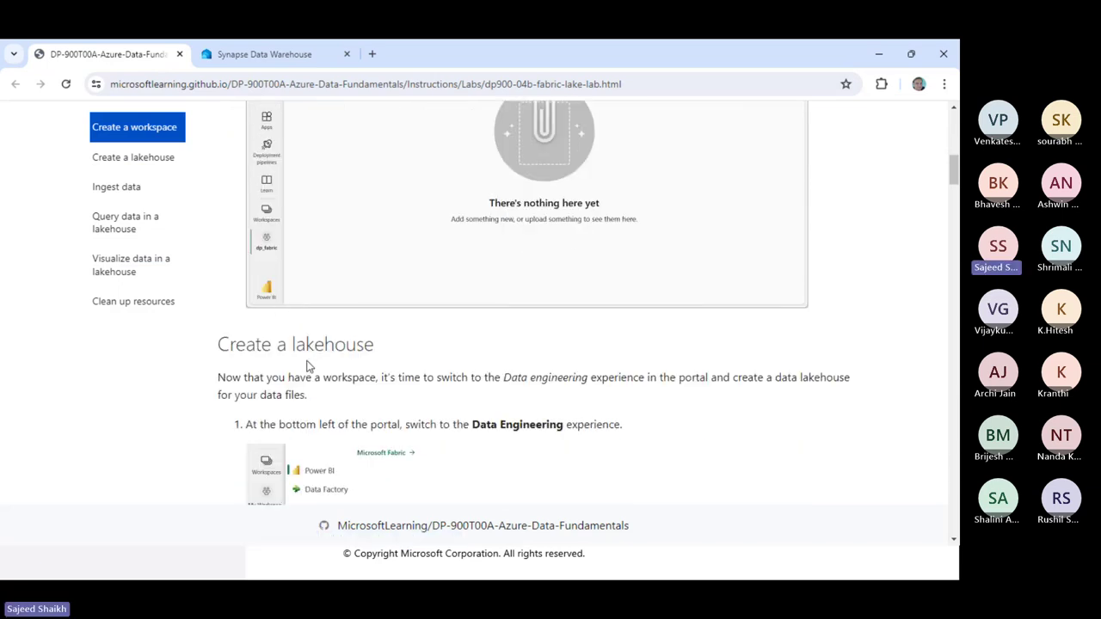
scroll(312, 363, down, 1)
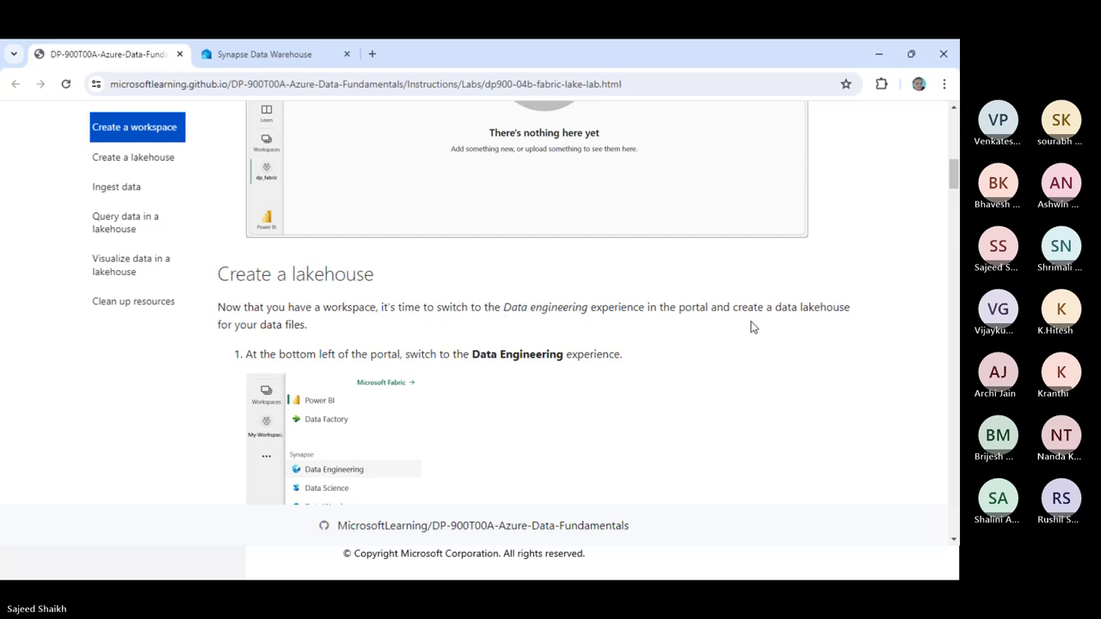
scroll(752, 327, down, 1)
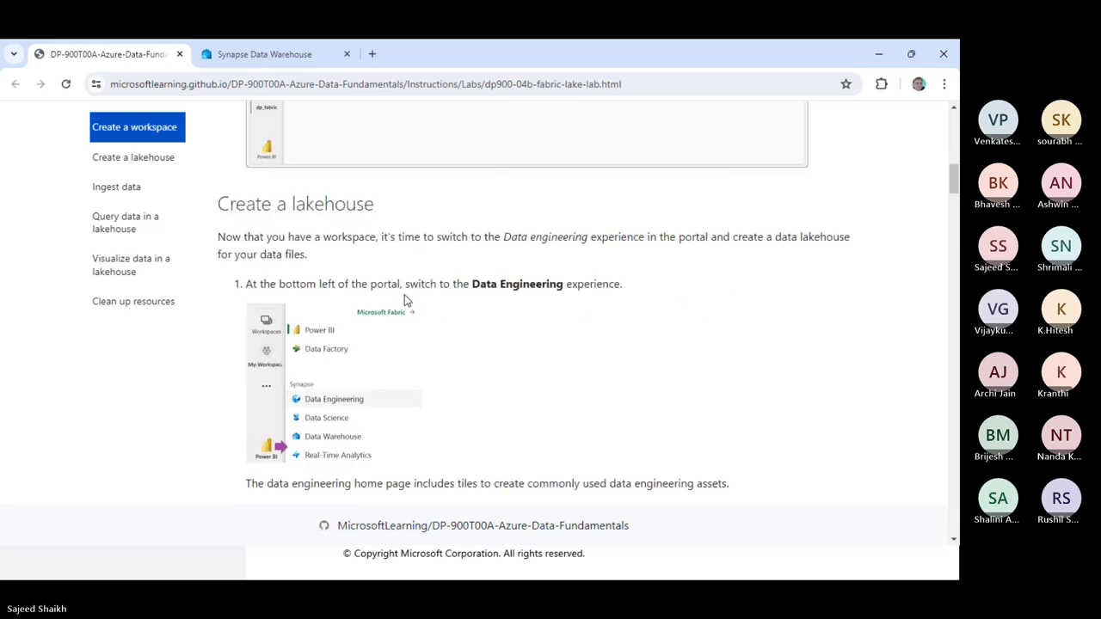
scroll(440, 300, down, 1)
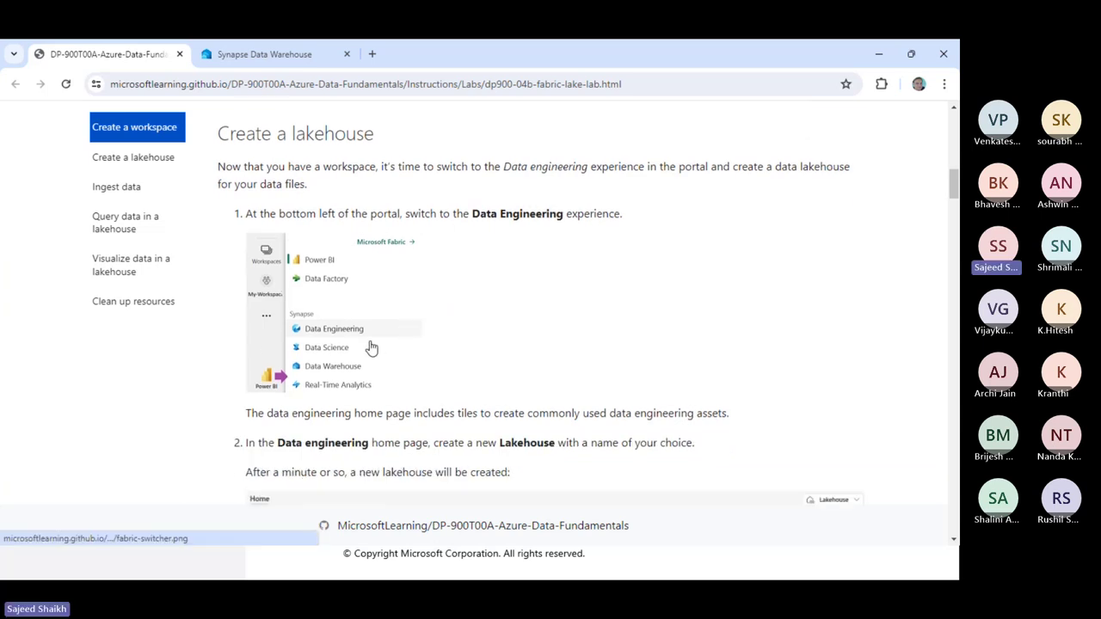
Step: Switch Fabric to the Synapse Data Engineering experience and return to the lab's Create a lakehouse instructions
click(262, 51)
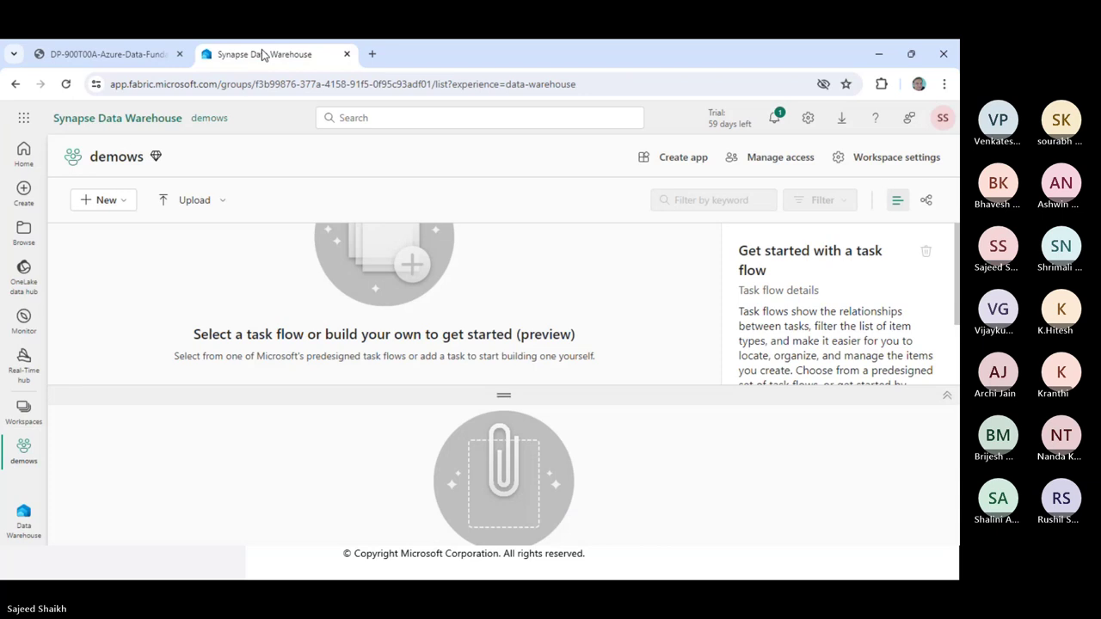
click(19, 527)
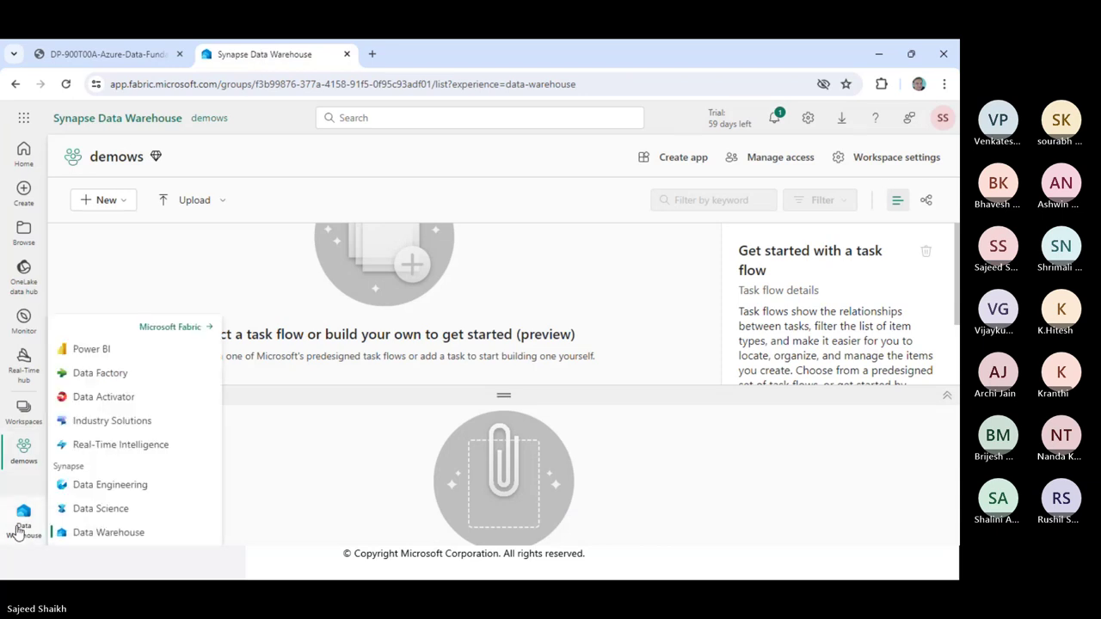
click(99, 485)
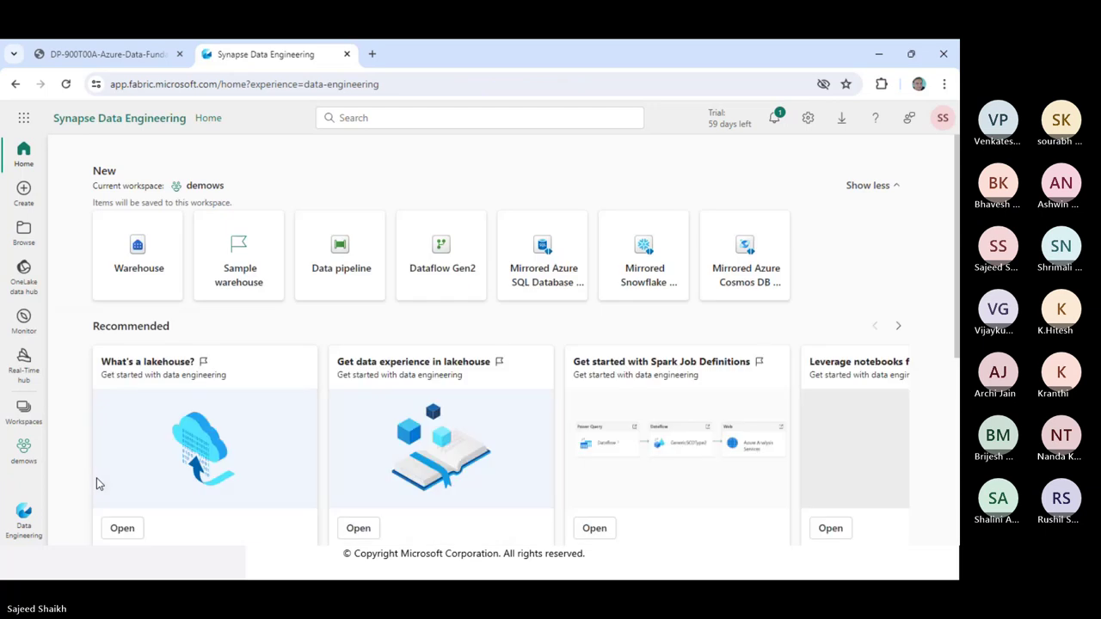
click(104, 53)
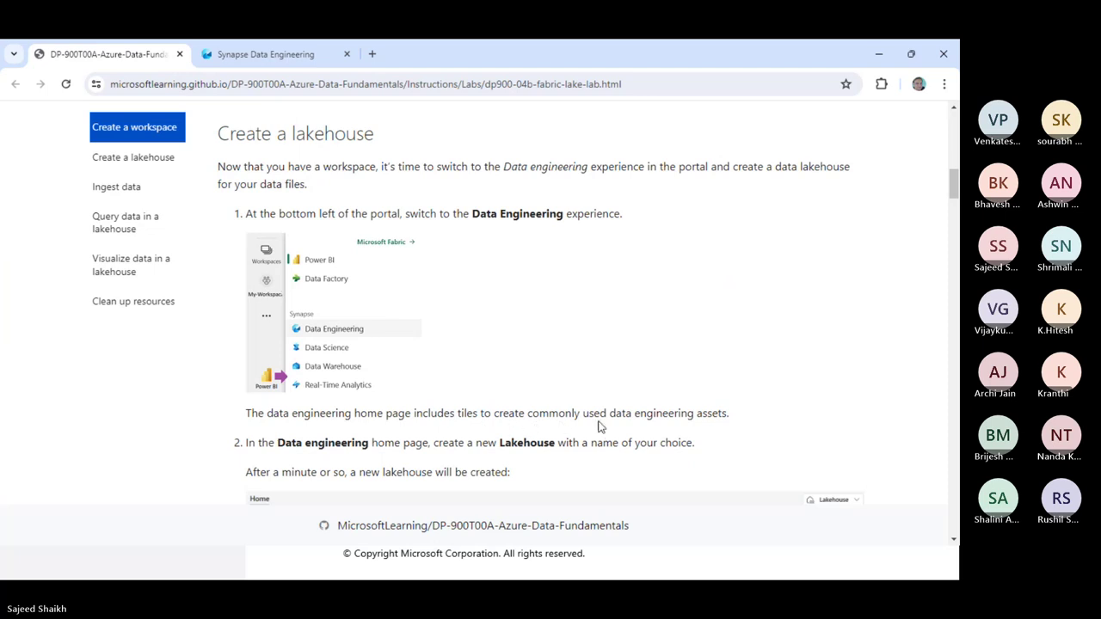
Step: Following the lab's instructions, create a new lakehouse named demolakehouse in the demows workspace
scroll(613, 423, down, 3)
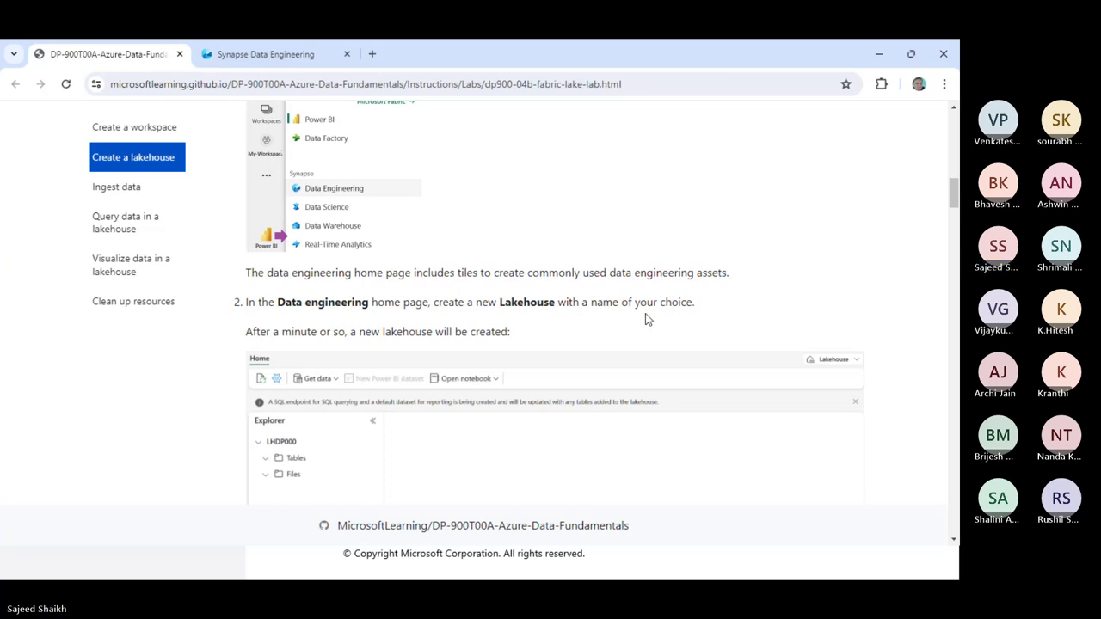
click(255, 50)
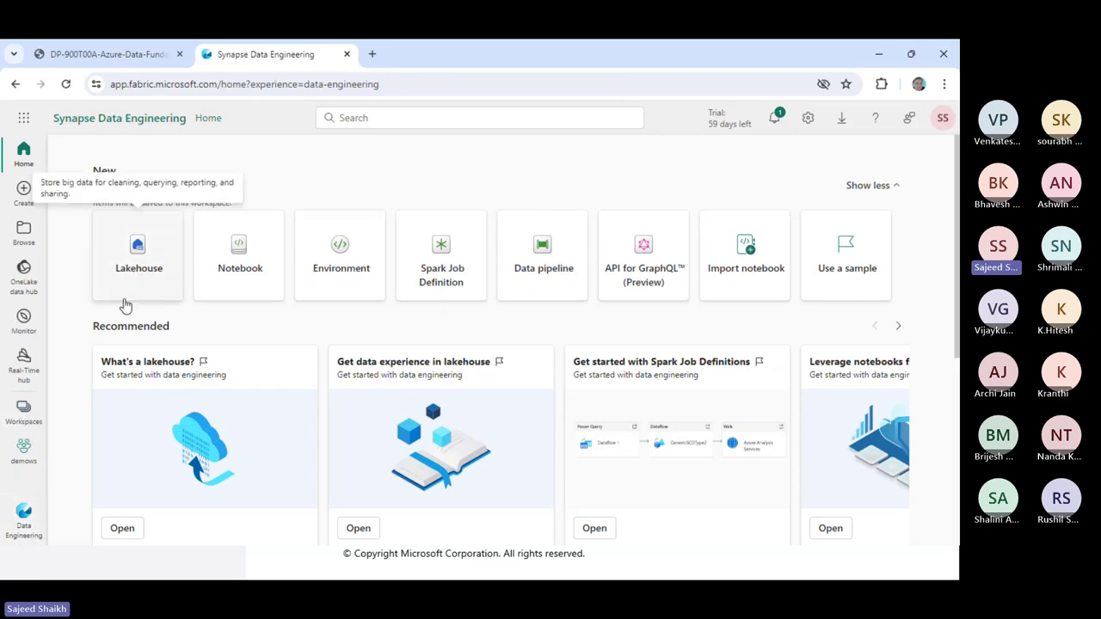
click(143, 260)
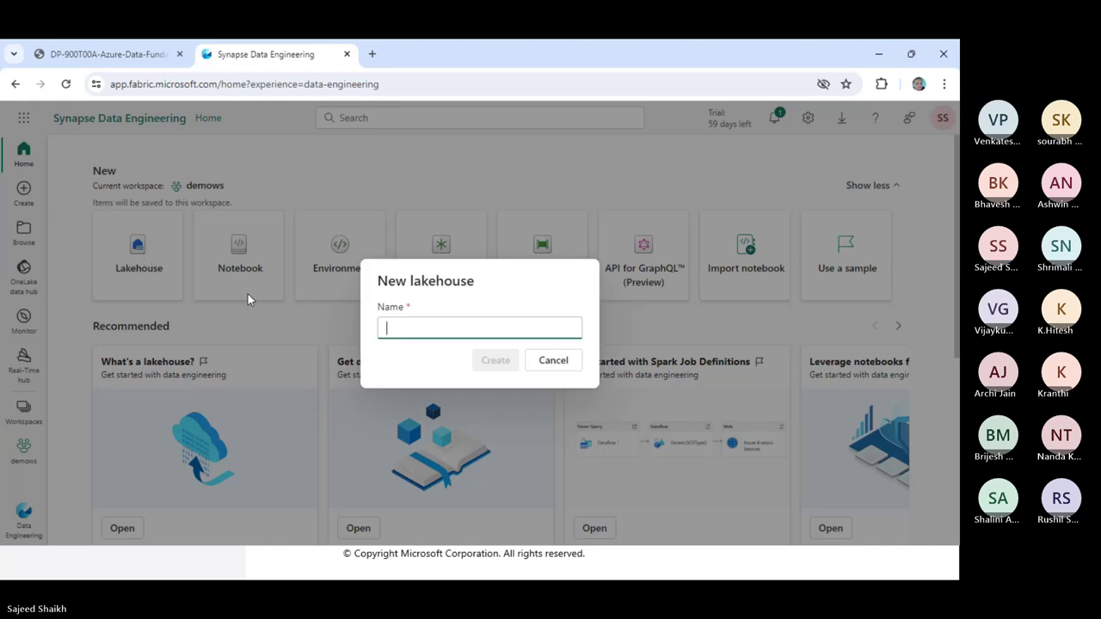
text(demo)
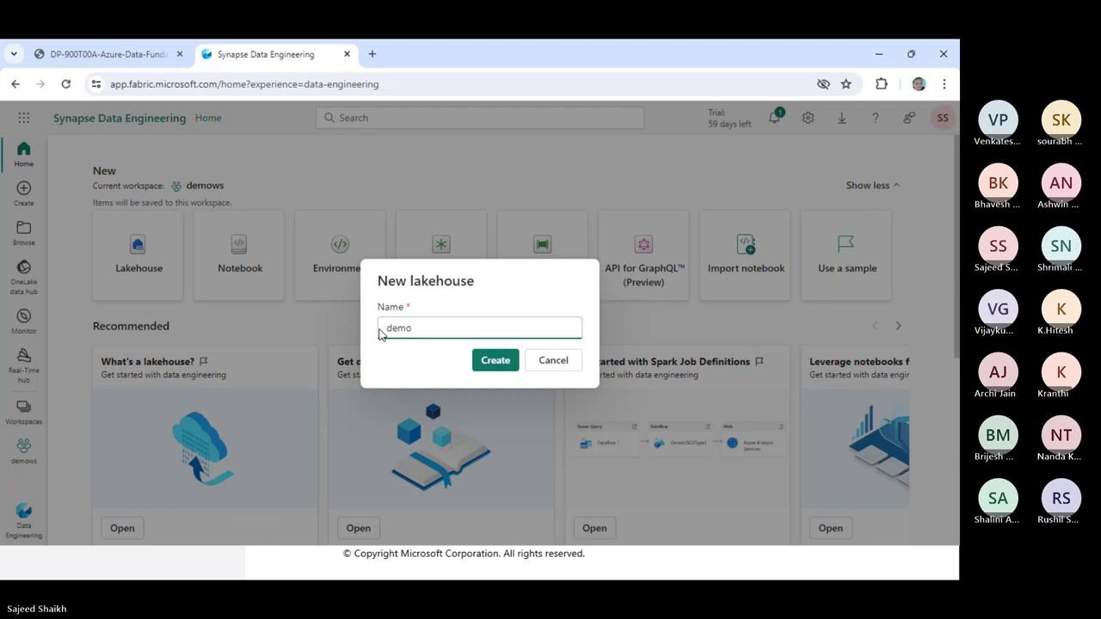
text(lakehouse)
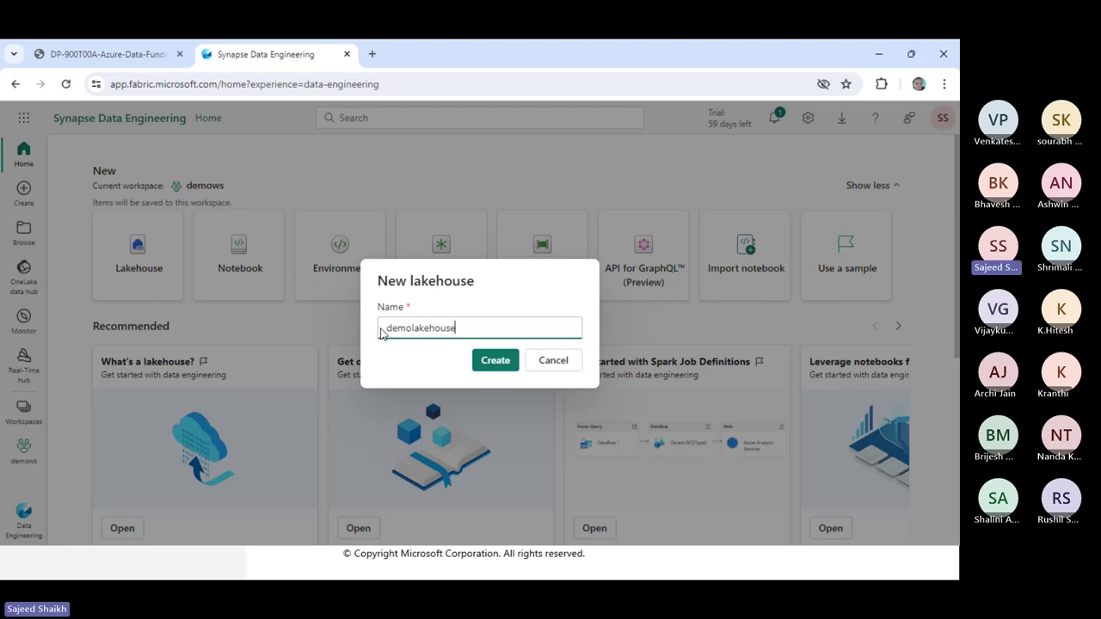
click(488, 366)
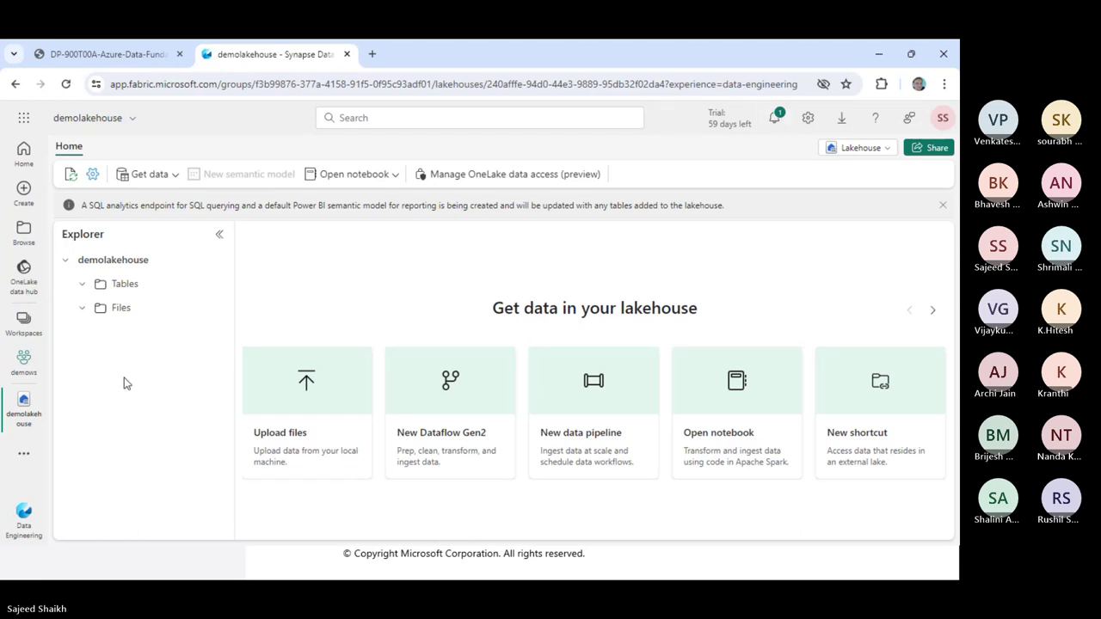
Step: Look at the lakehouse's Tables and Files folders and read the lab's notes on them and the first Ingest data instructions
click(91, 315)
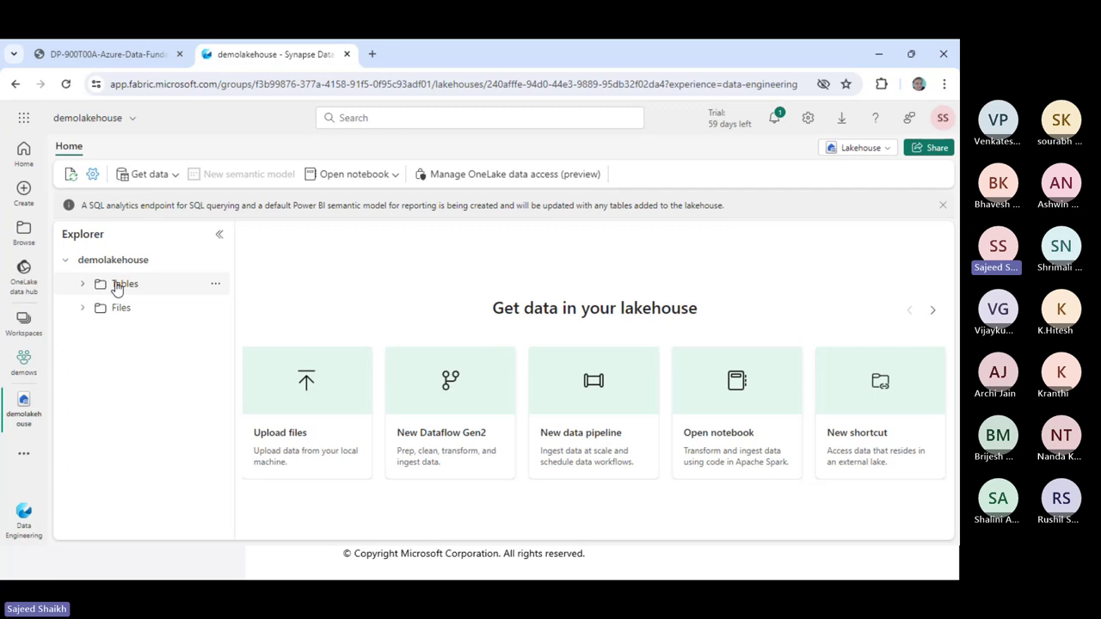
click(98, 49)
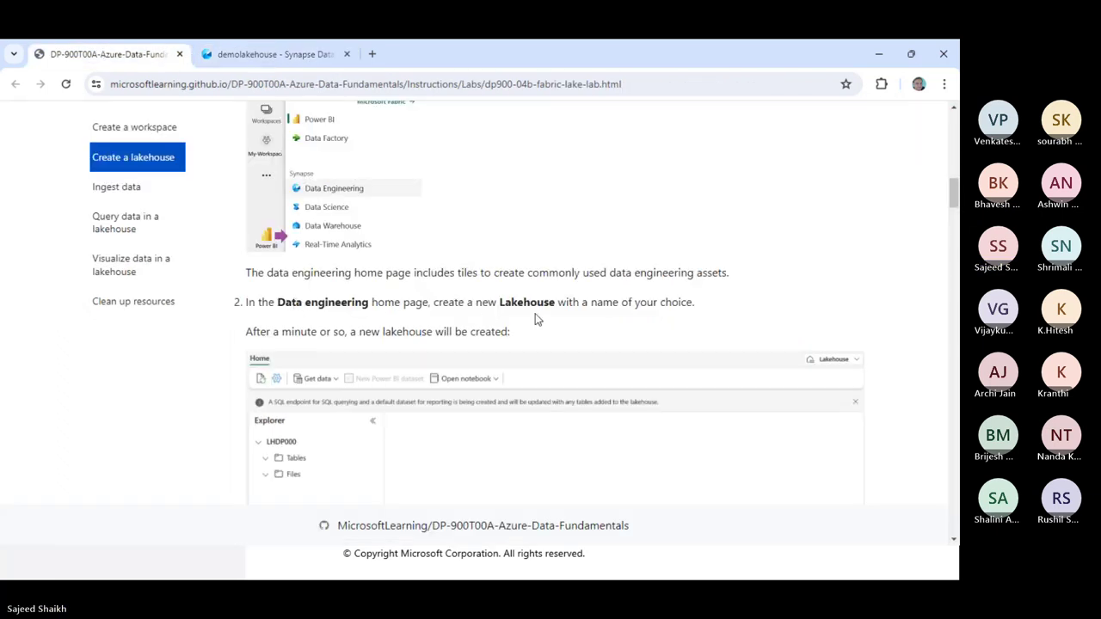
scroll(297, 355, down, 5)
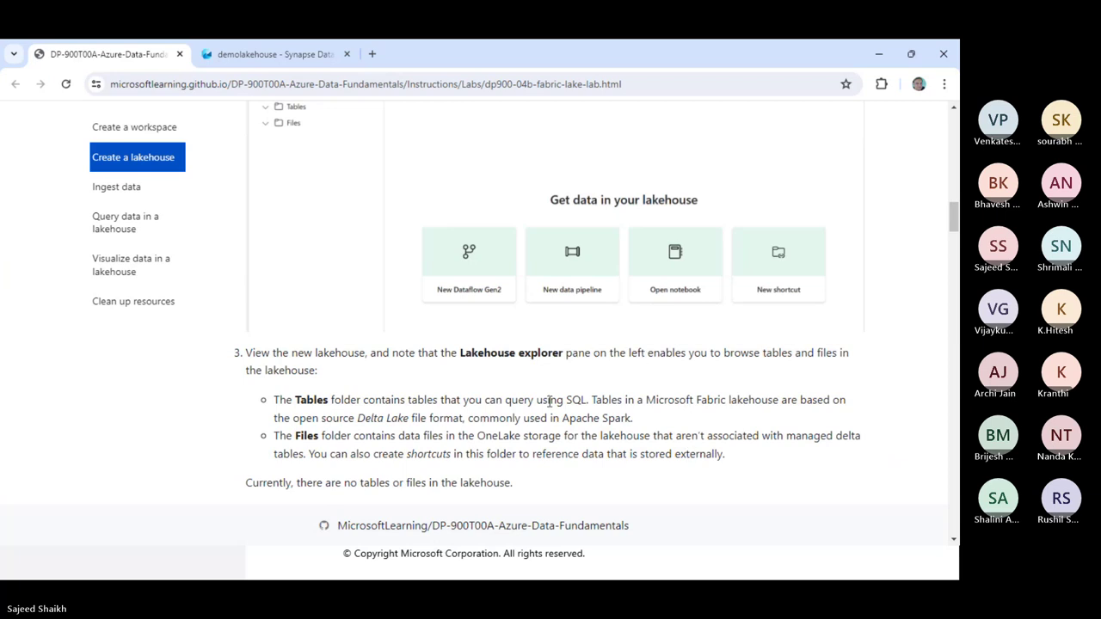
scroll(550, 402, down, 1)
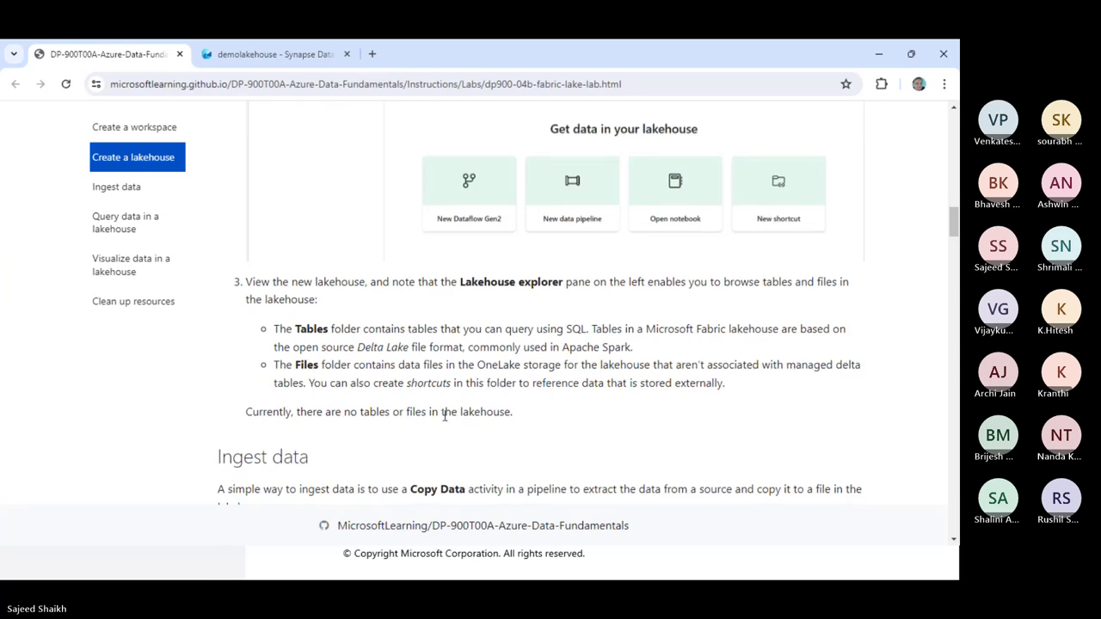
scroll(447, 420, down, 3)
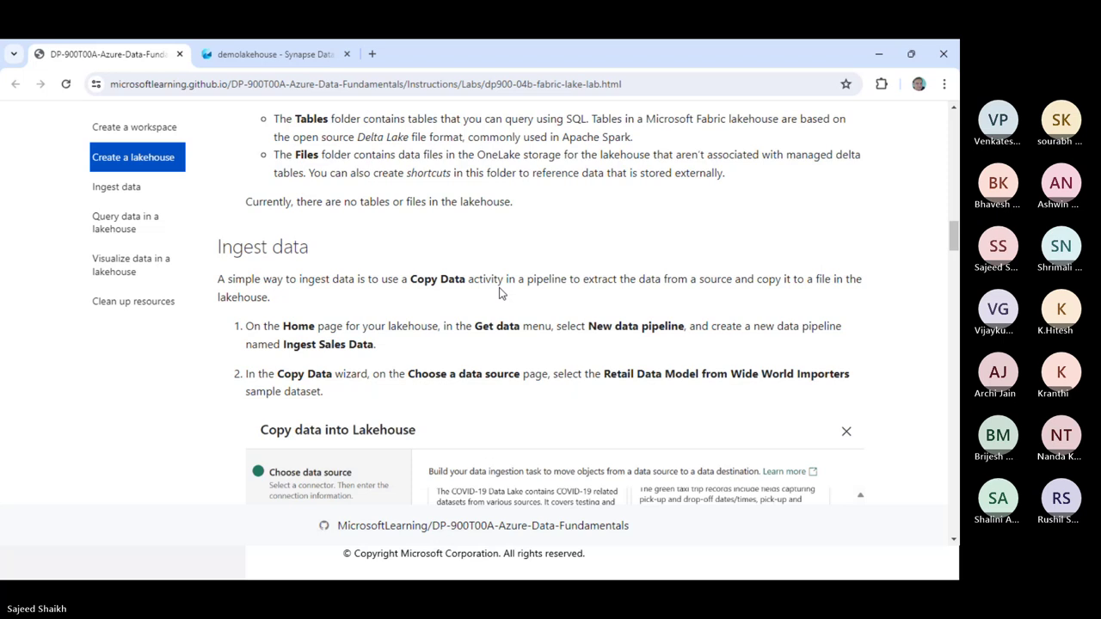
scroll(499, 293, down, 1)
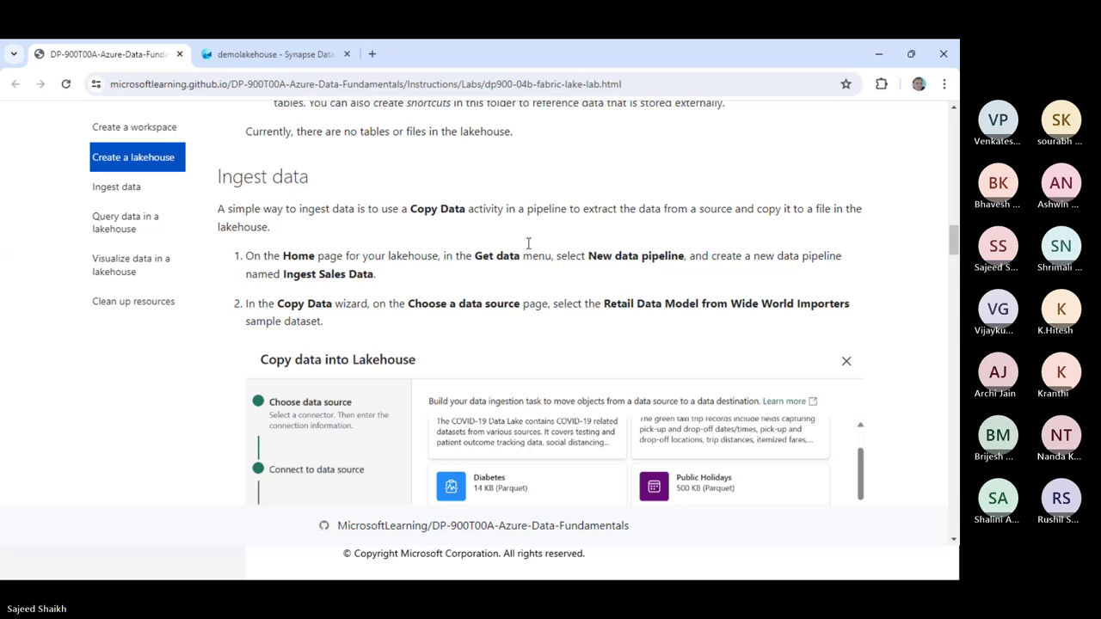
Step: Create a new data pipeline named demopipeline for getting data into the lakehouse
click(272, 57)
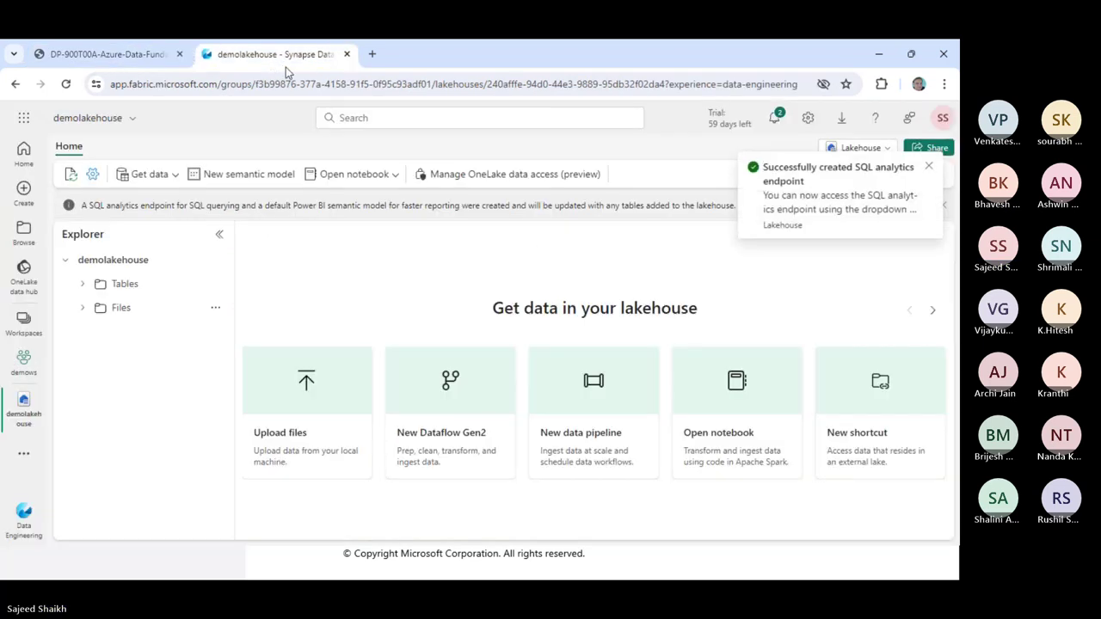
click(166, 177)
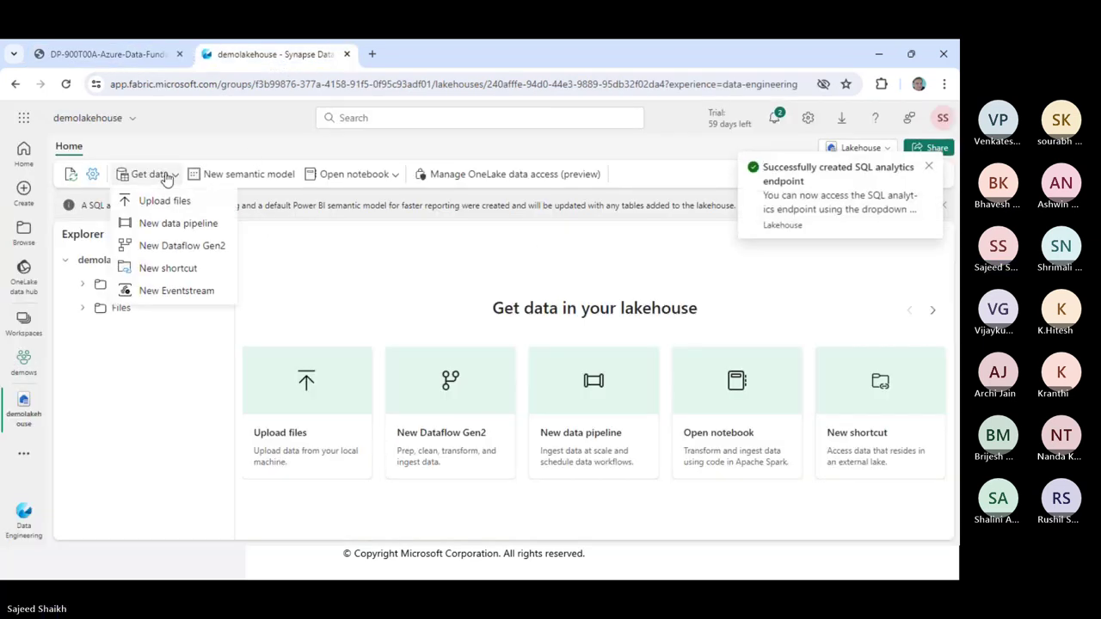
click(167, 227)
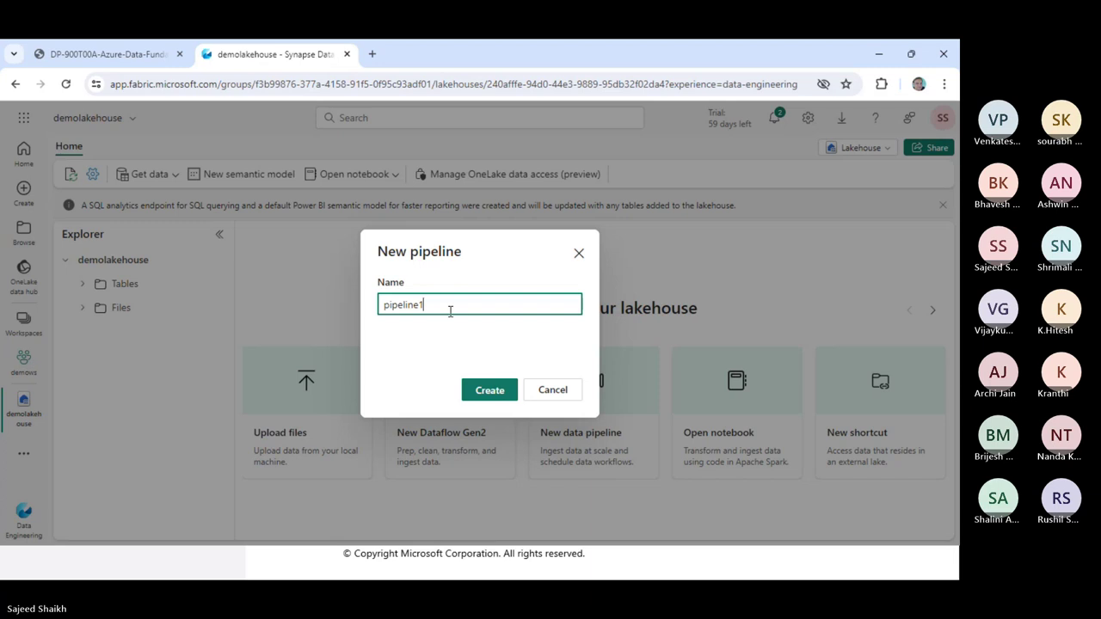
key(BackSpace)
key(BackSpace)
key(BackSpace)
key(BackSpace)
key(BackSpace)
key(BackSpace)
key(BackSpace)
key(BackSpace)
text(de)
text(mopipeline)
click(491, 390)
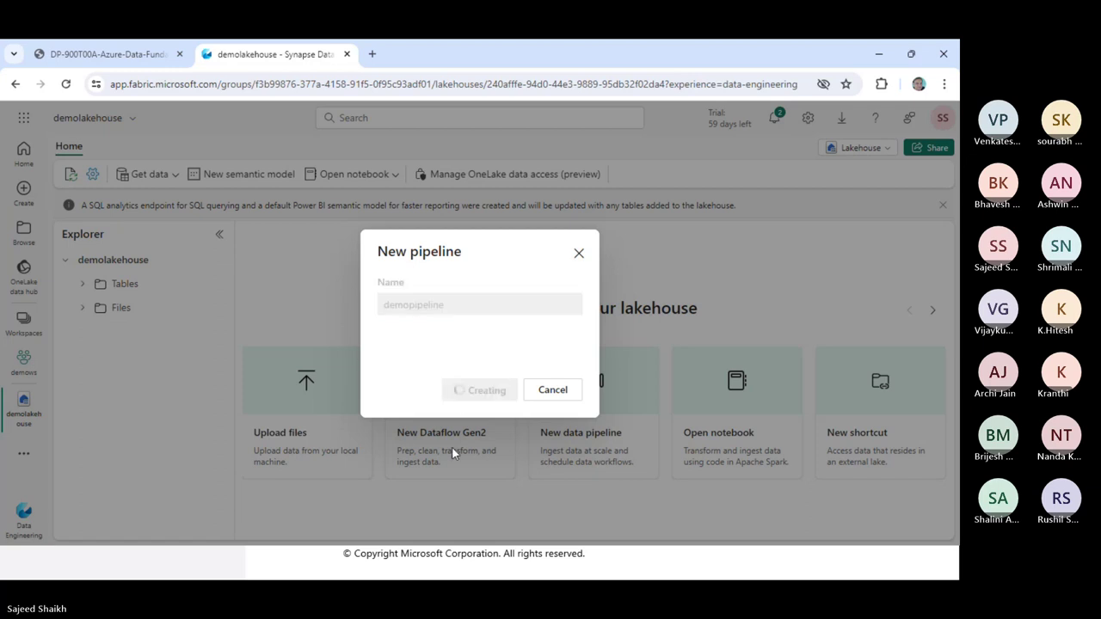
mouse_move(90, 565)
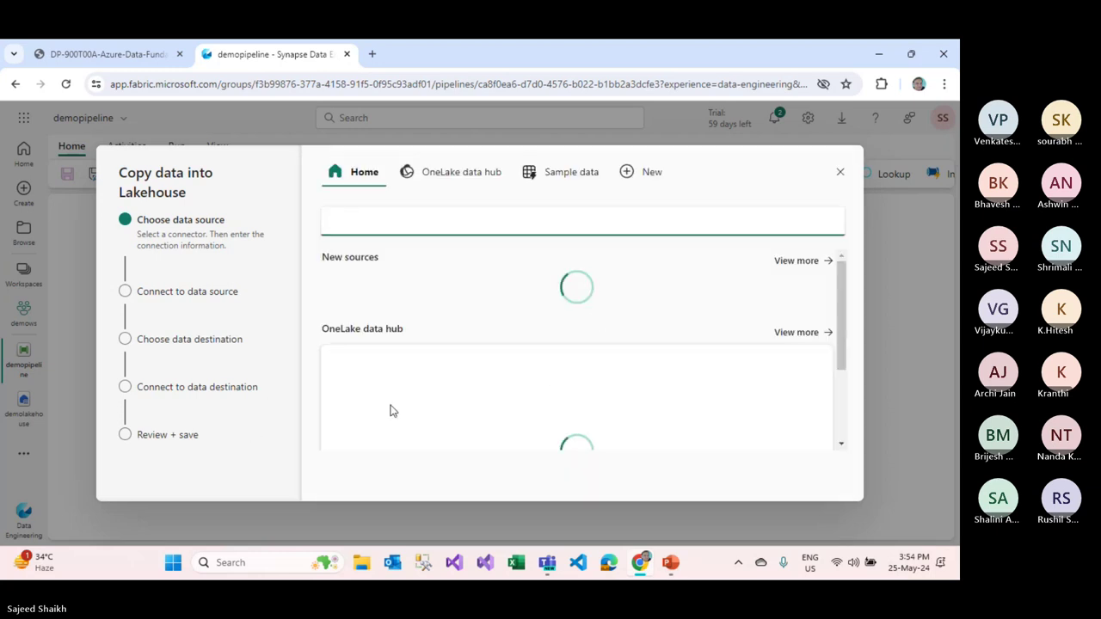
Step: Following the lab's Ingest data instructions, choose the Retail Data Model from Wide World Importers sample dataset as the copy data source
click(134, 54)
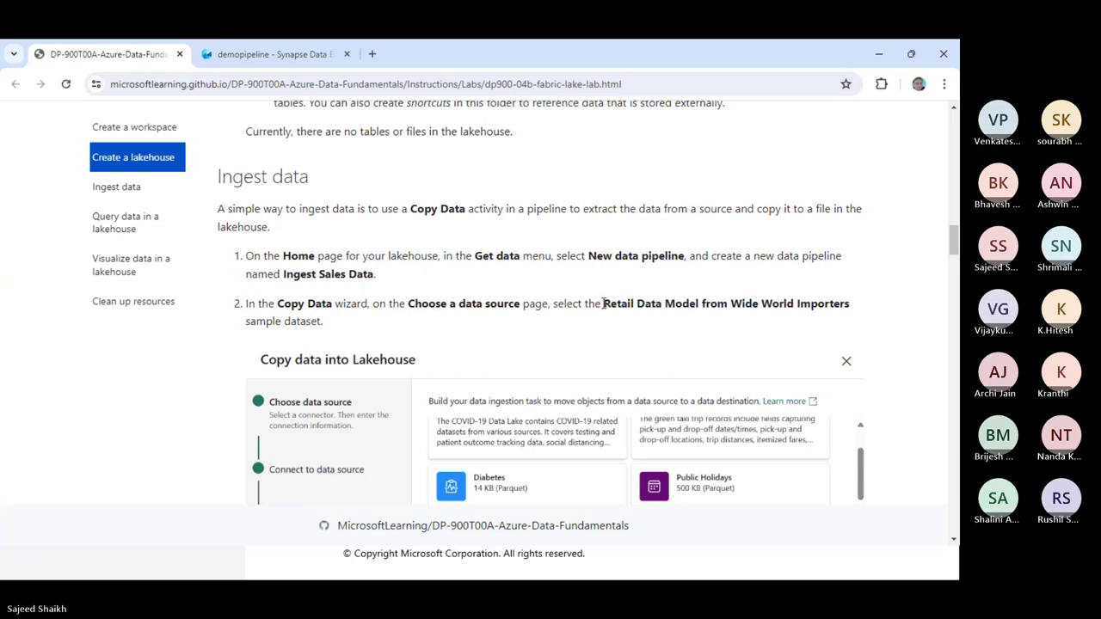
click(289, 56)
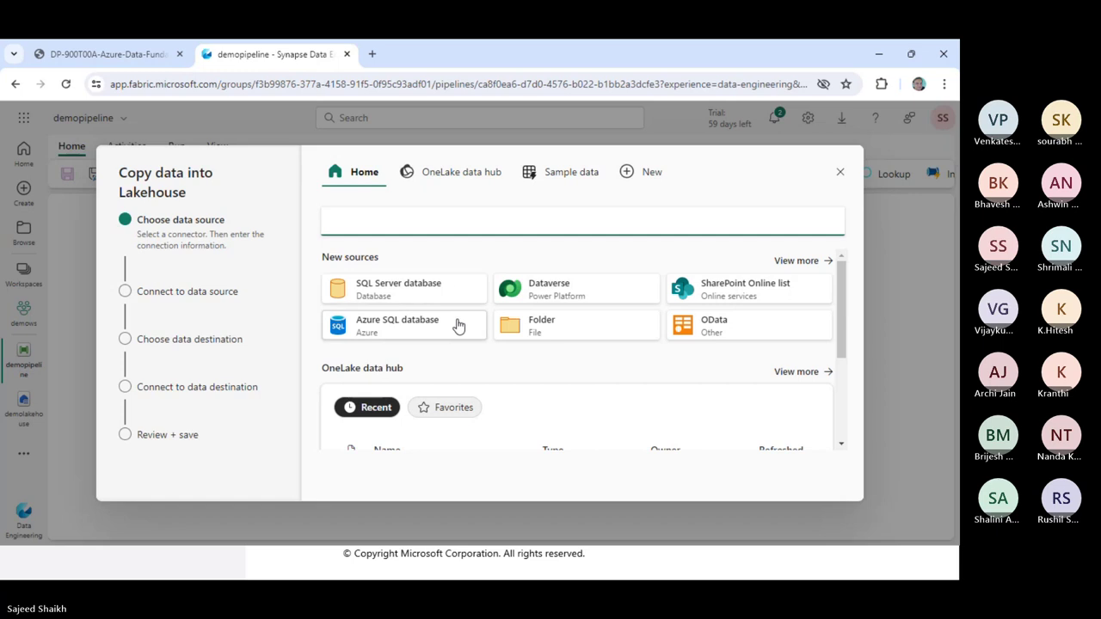
scroll(456, 331, down, 3)
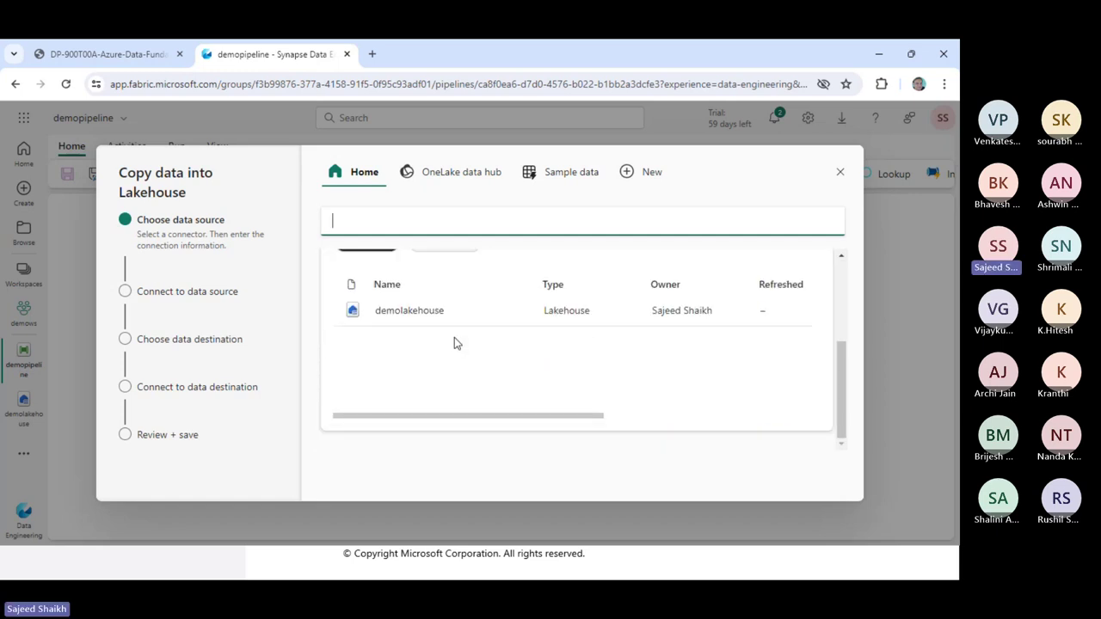
scroll(455, 339, up, 3)
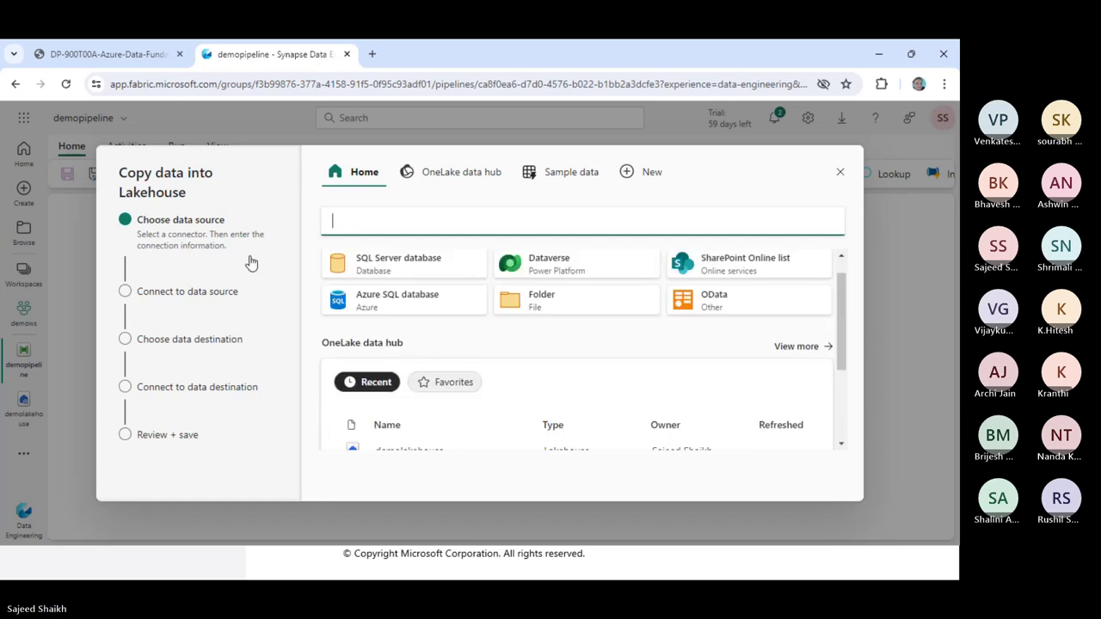
click(124, 57)
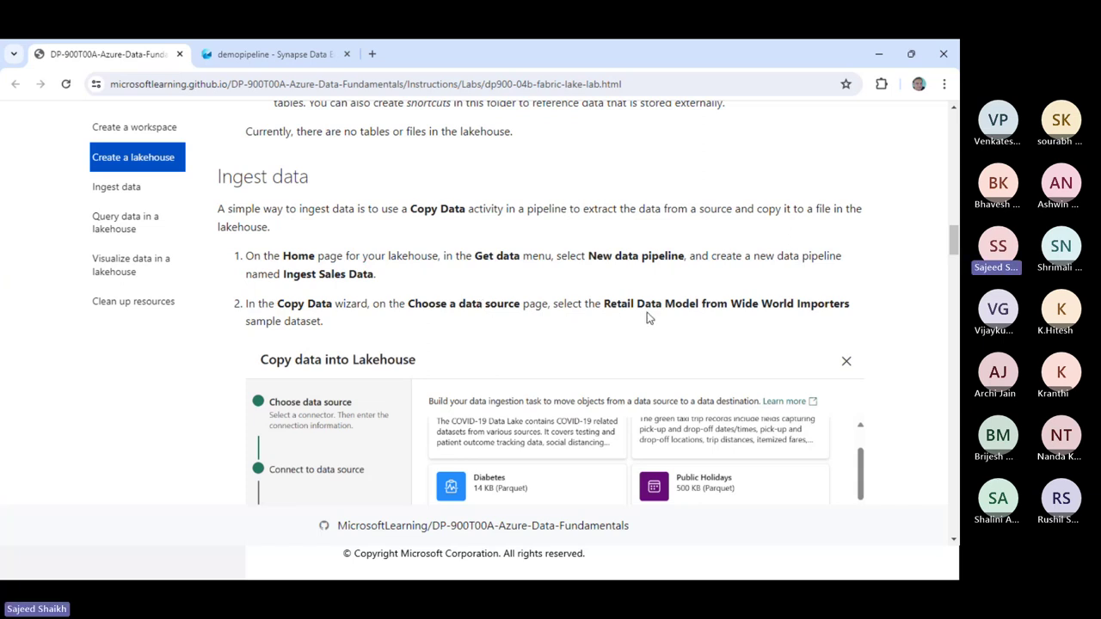
click(288, 55)
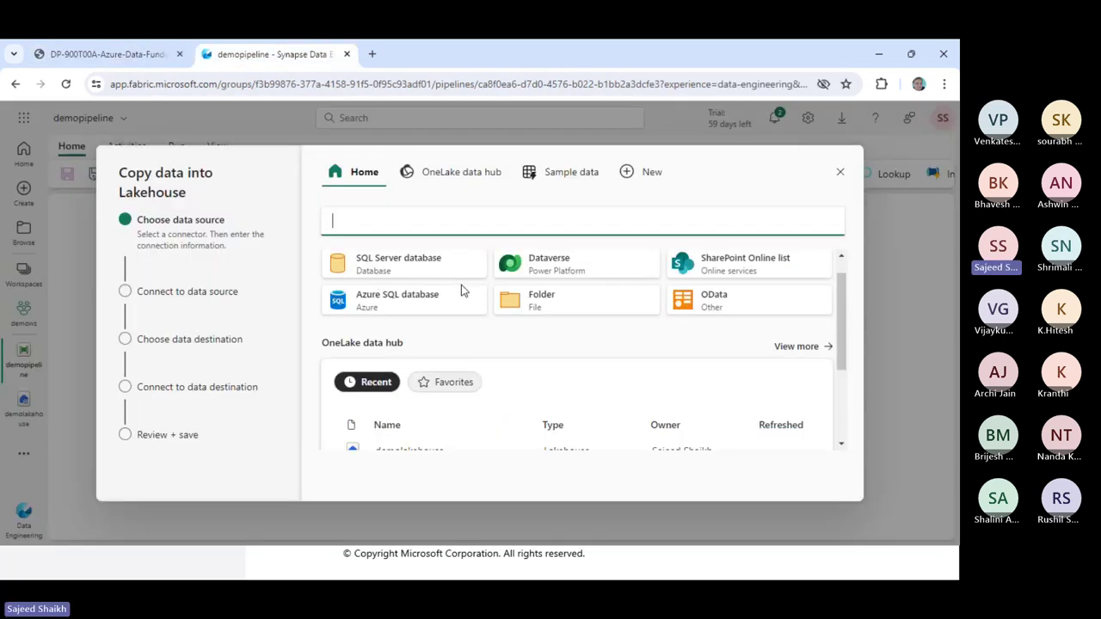
click(190, 295)
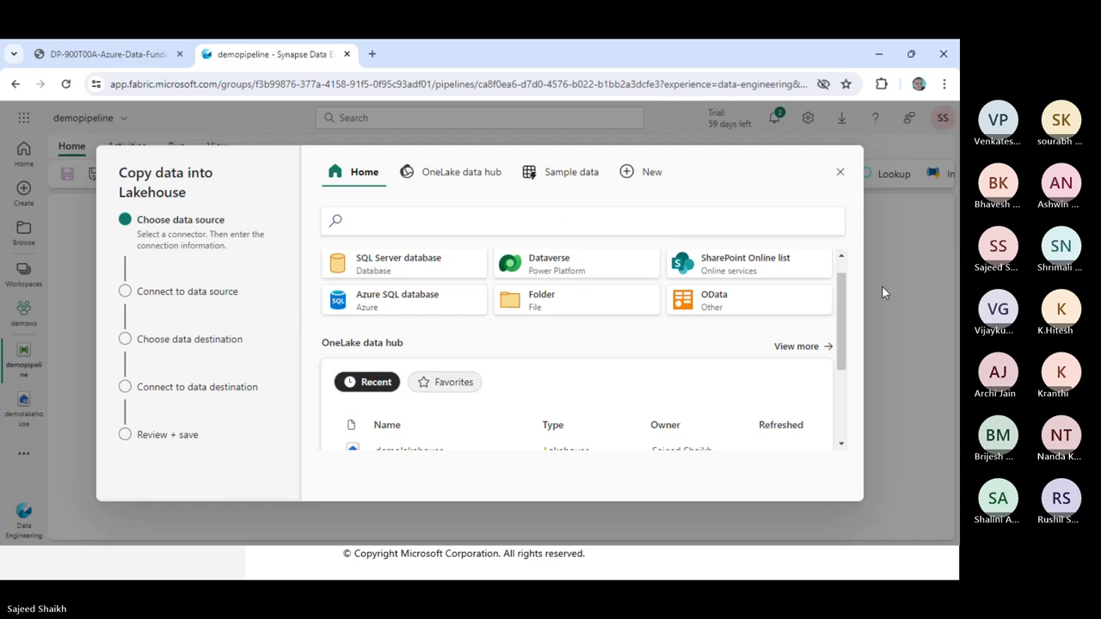
drag(842, 296, 845, 160)
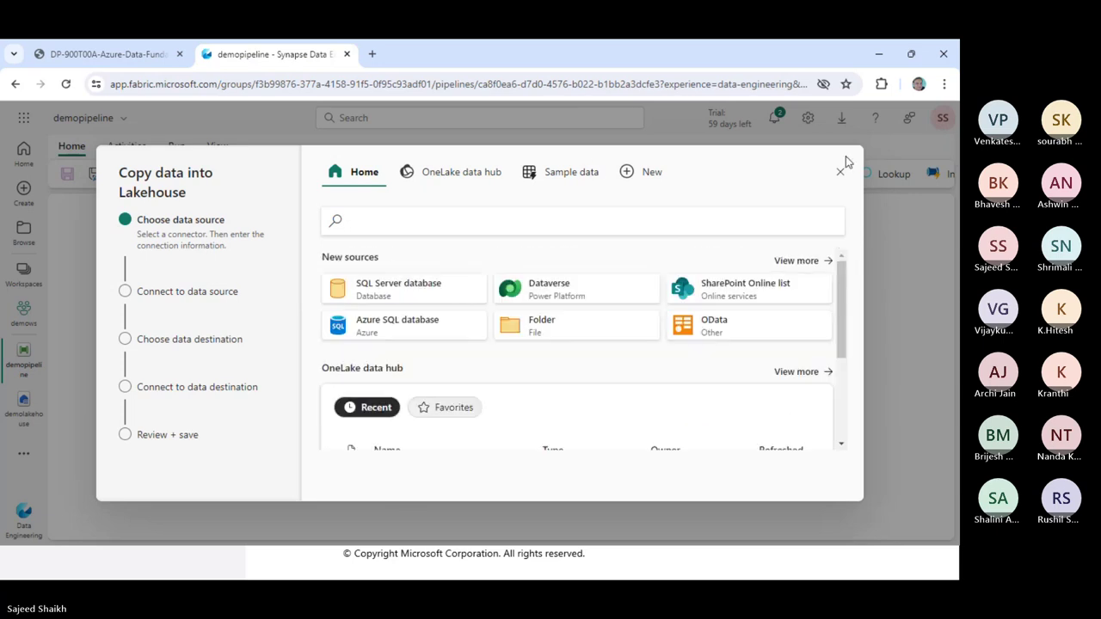
click(585, 173)
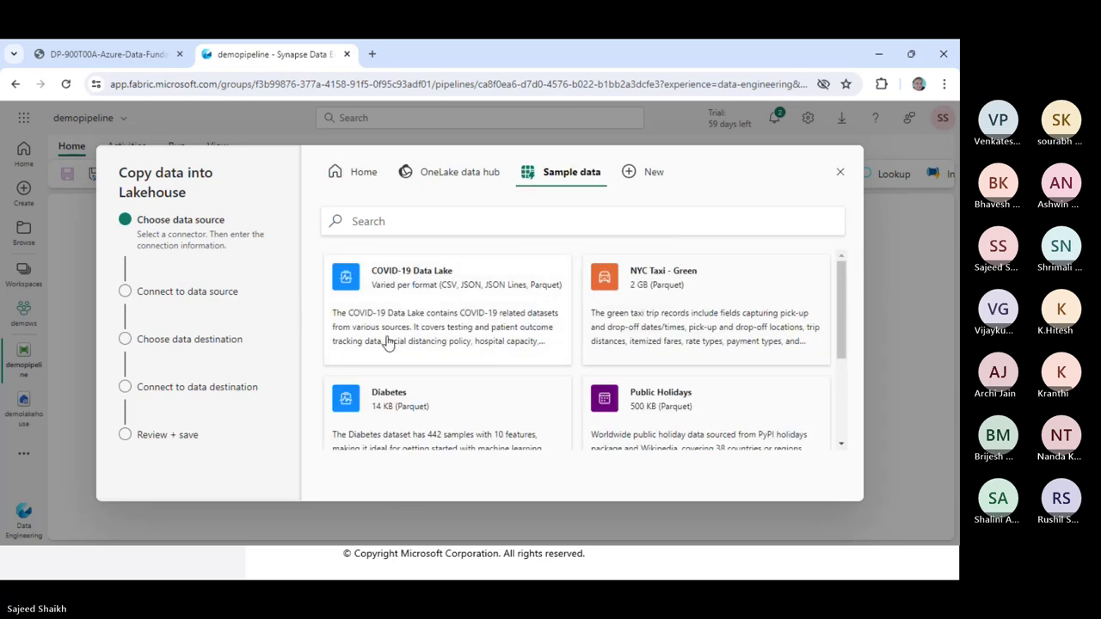
scroll(671, 317, down, 3)
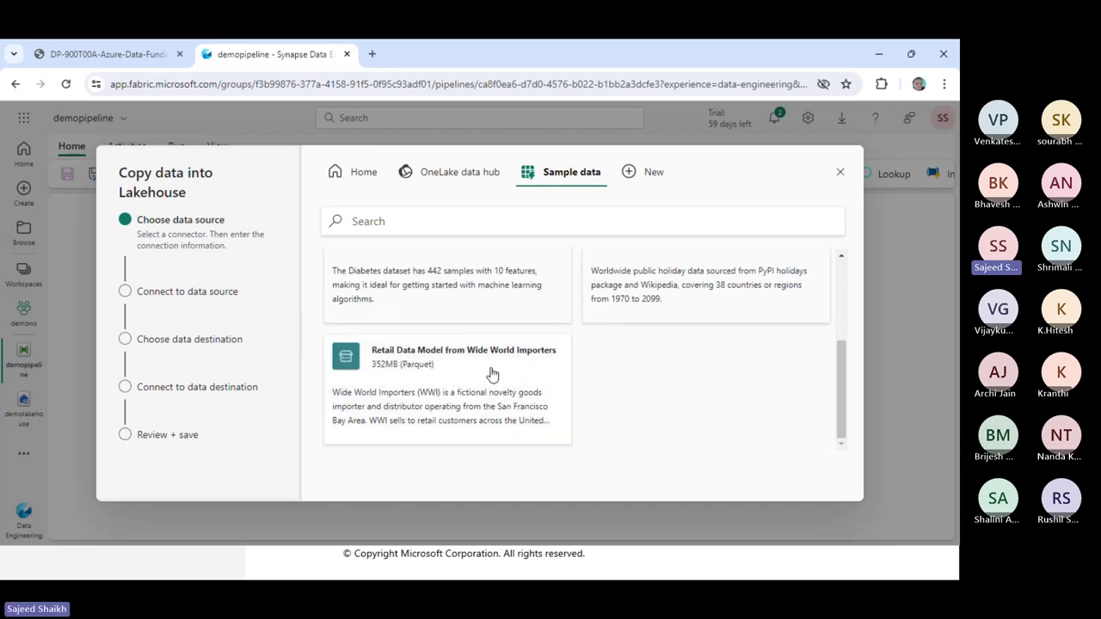
click(469, 409)
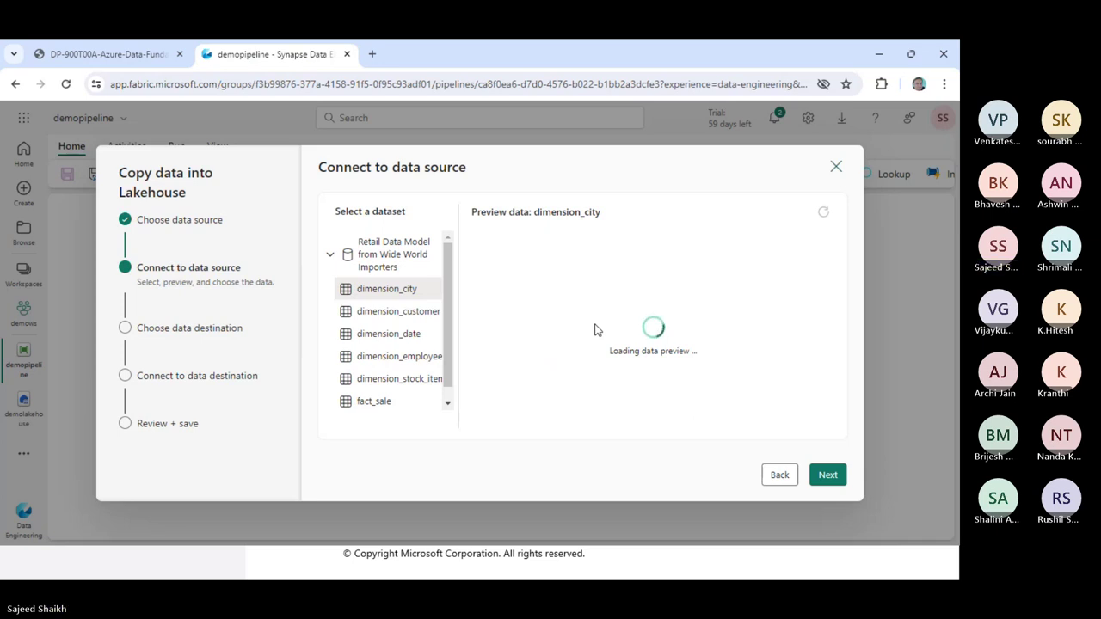
Step: Switch to the PowerPoint course deck, review the Elements of a large-scale data analytics solution slide, and return to Fabric's copy data wizard
key(alt+Tab)
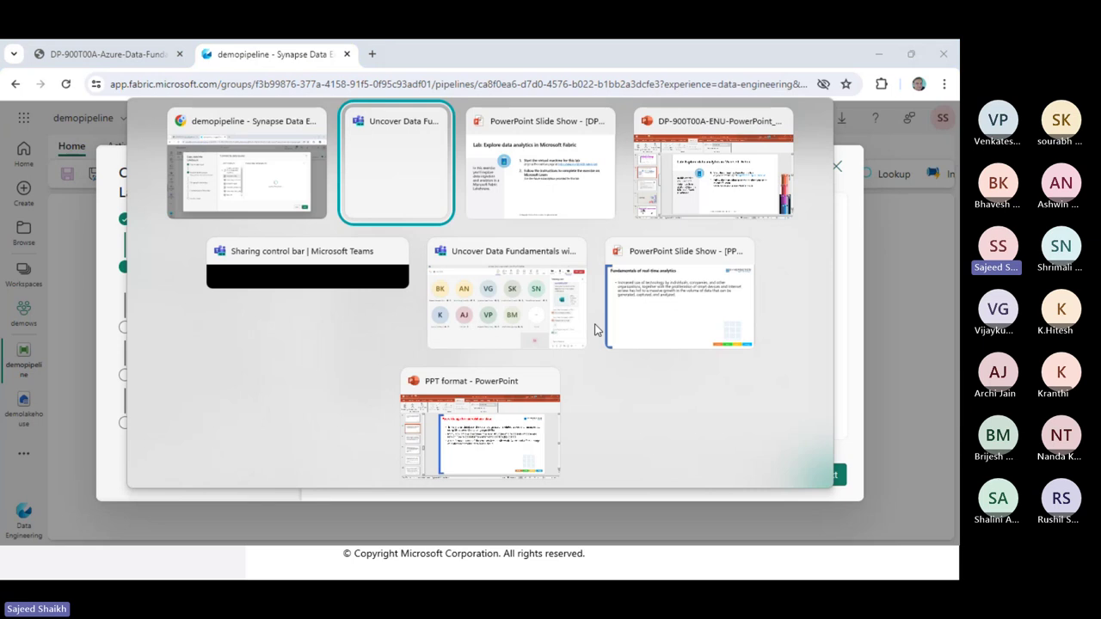
key(alt+Tab)
key(alt+Tab)
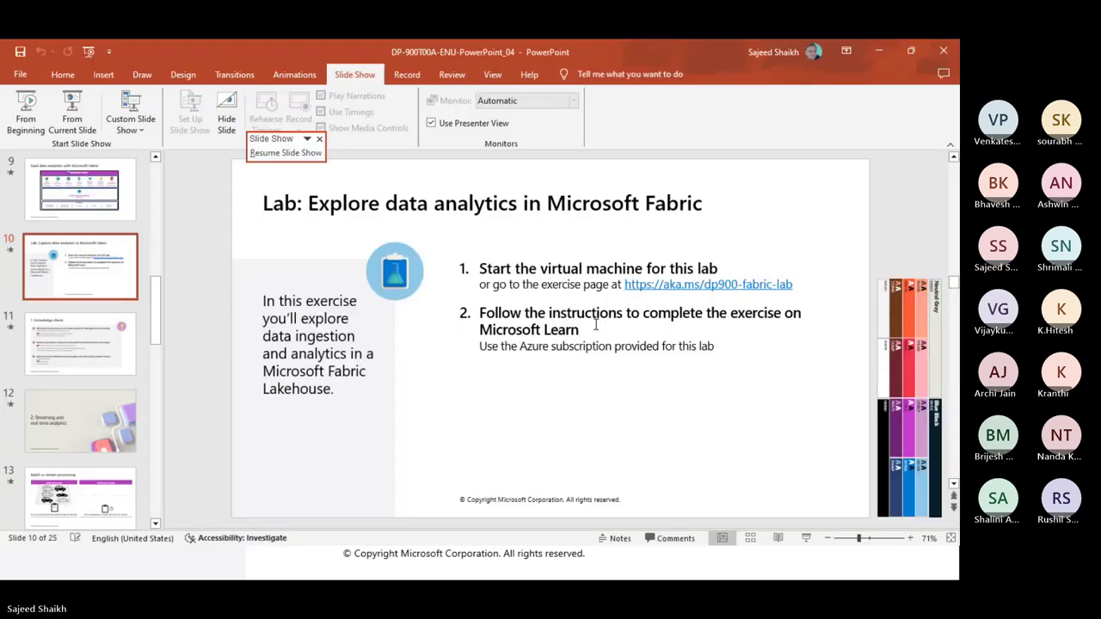
scroll(594, 311, up, 3)
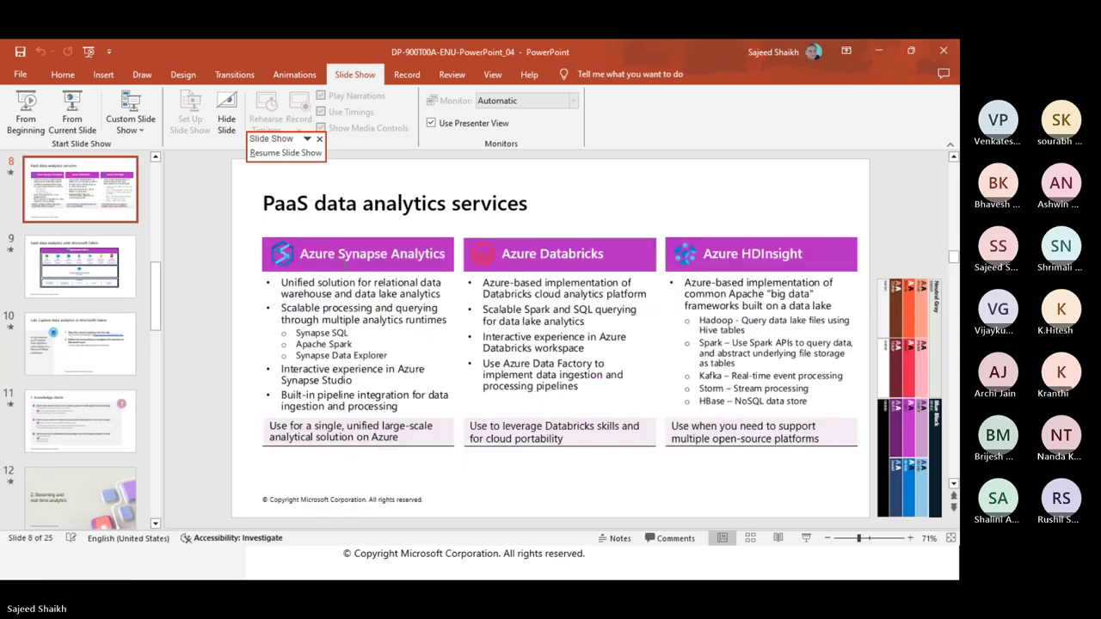
scroll(343, 265, up, 3)
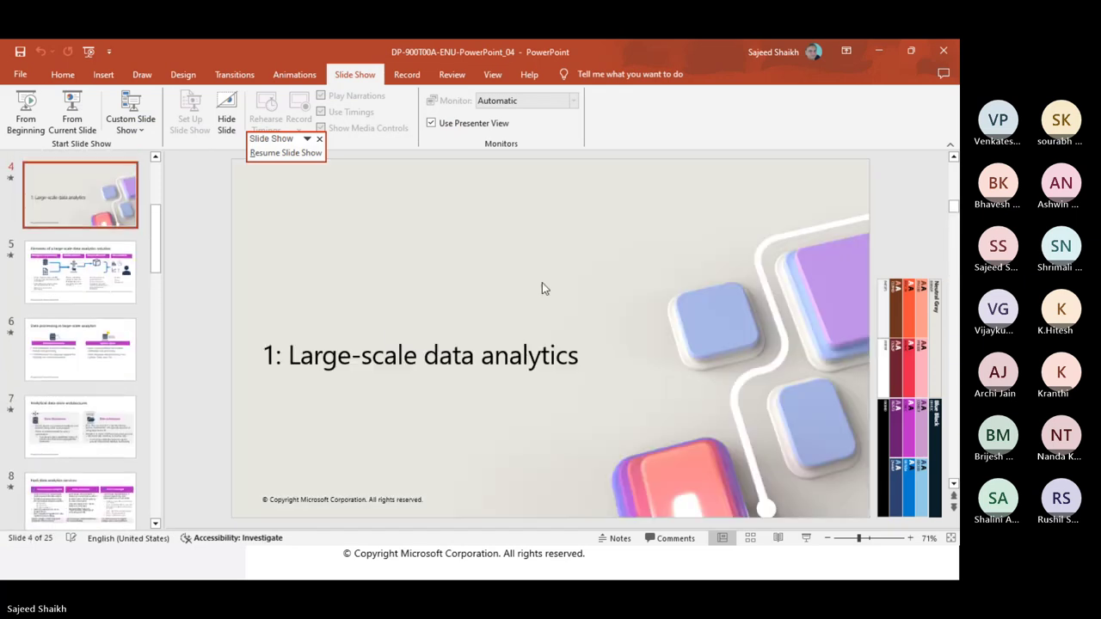
scroll(542, 289, down, 2)
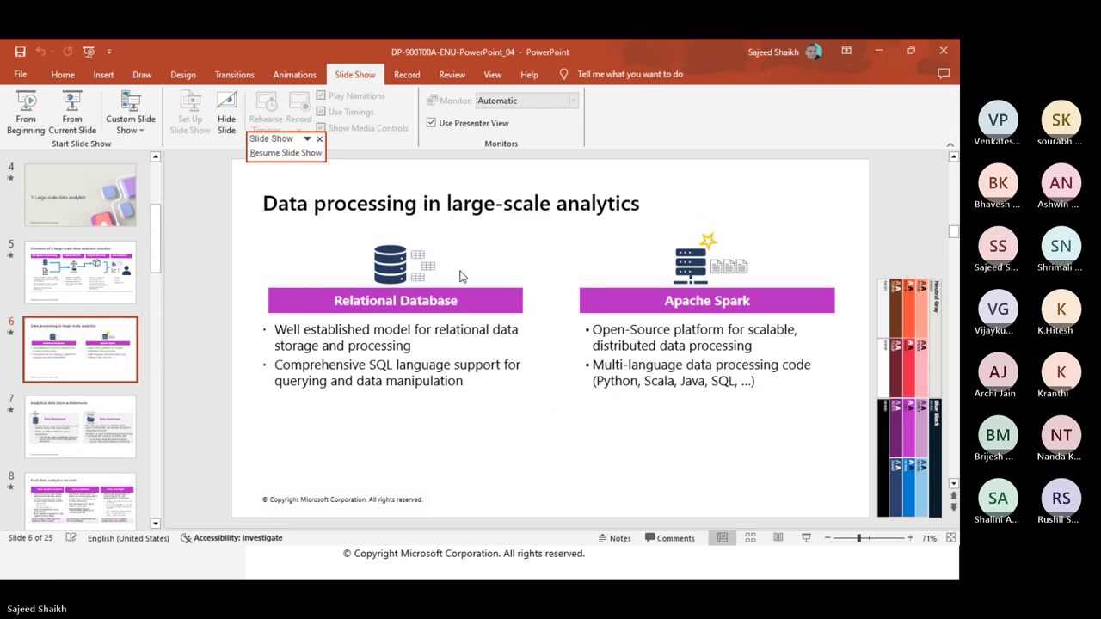
scroll(462, 276, up, 1)
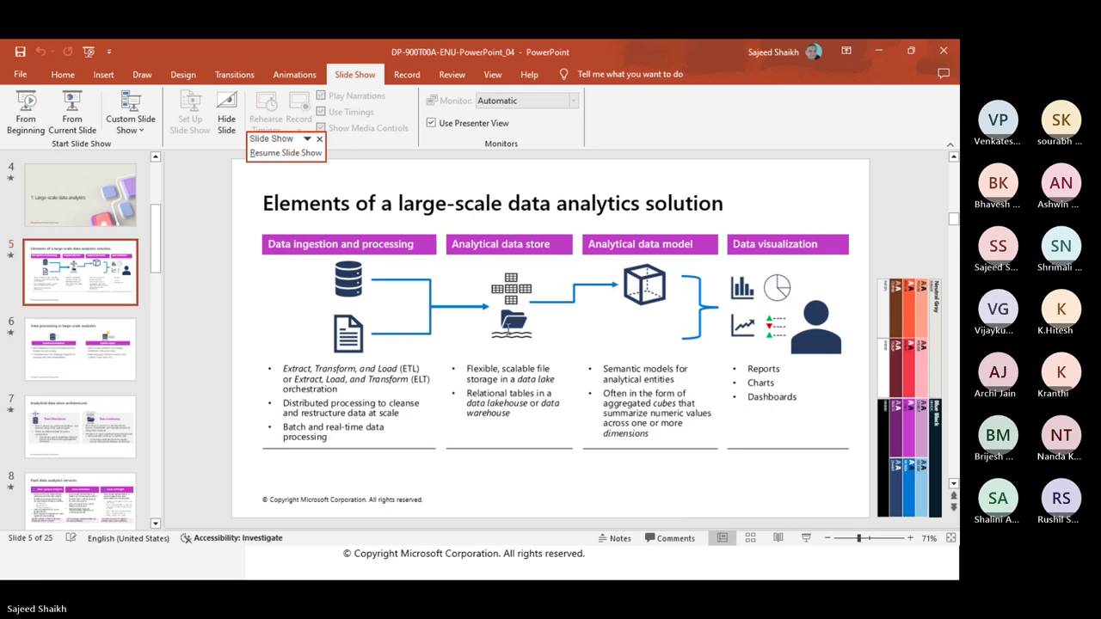
key(alt+Tab)
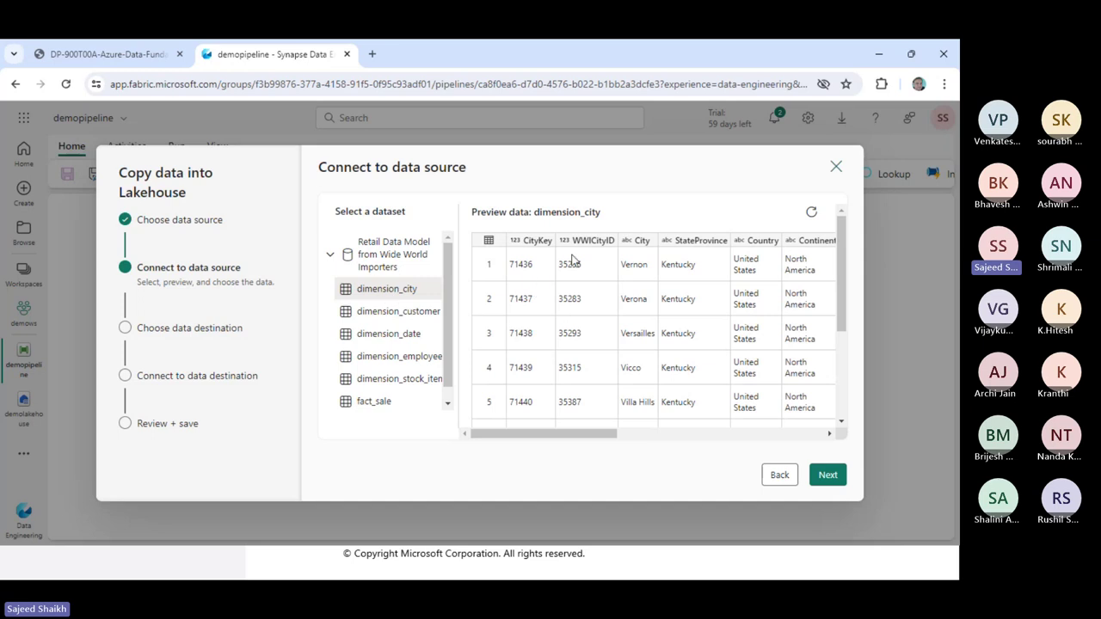
Step: Look through the dimension_city data preview and select the dimension_stock_item table as the copy source
drag(841, 274, 832, 222)
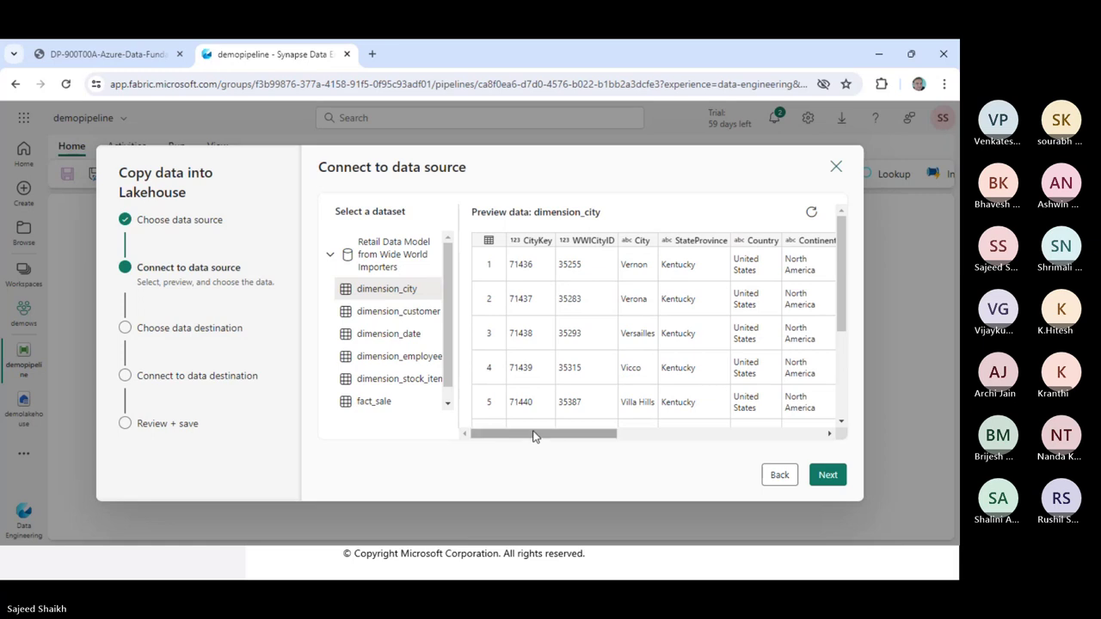
drag(536, 435, 486, 477)
click(379, 382)
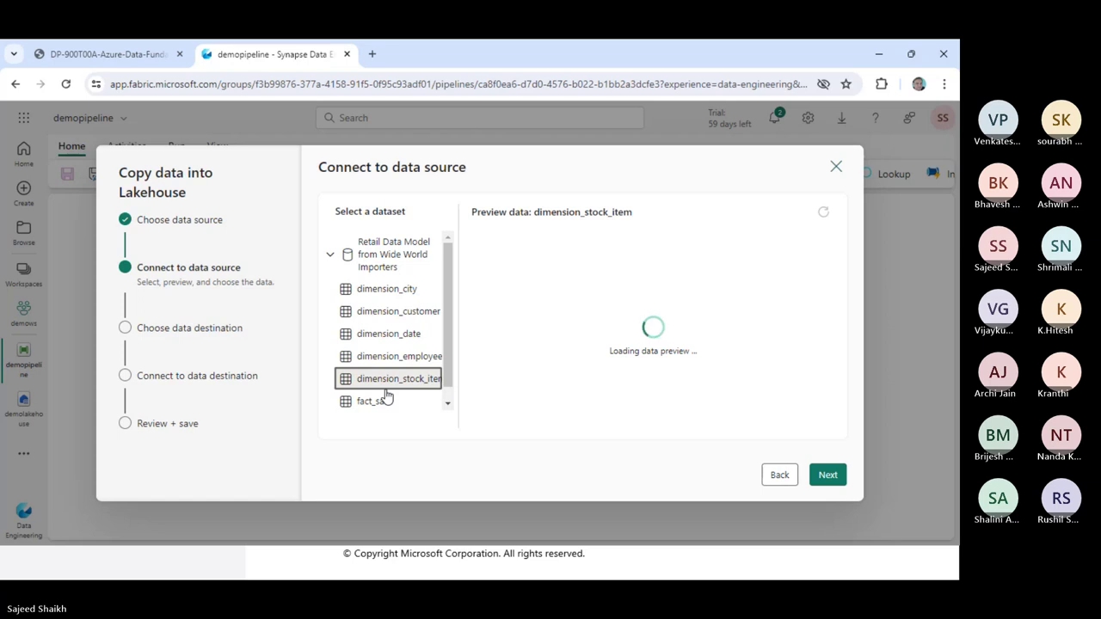
Step: Switch to the PowerPoint slide show on real-time analytics and go back to the Analytical data stores slide to review data warehouses
key(alt+Tab)
key(alt+Tab)
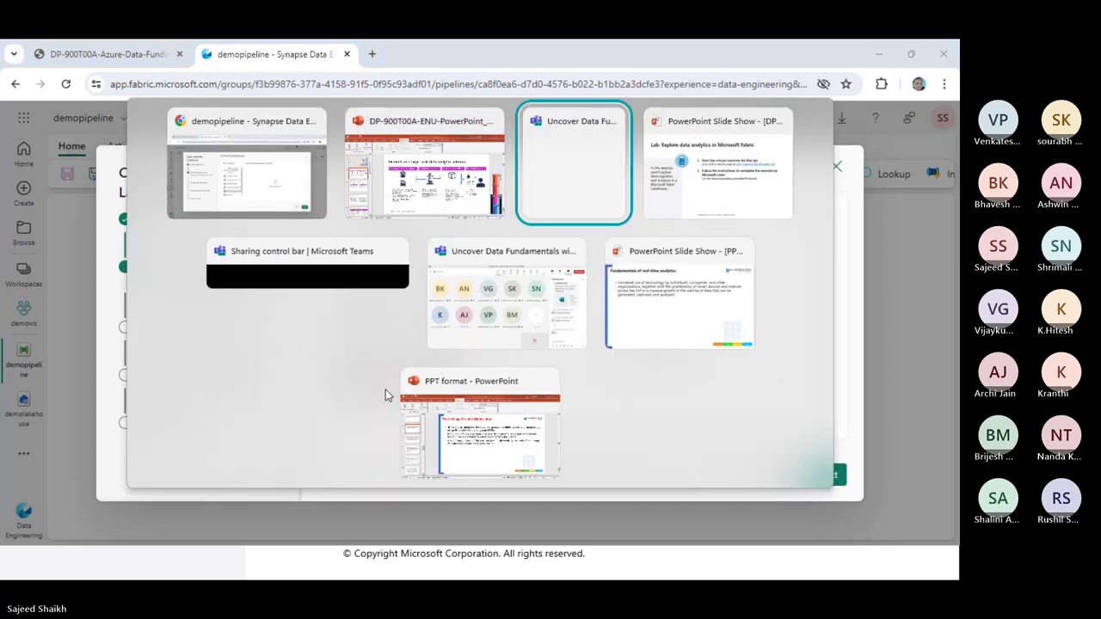
key(alt+Tab)
key(alt+Tab)
key(alt+Tab)
key(alt+Tab)
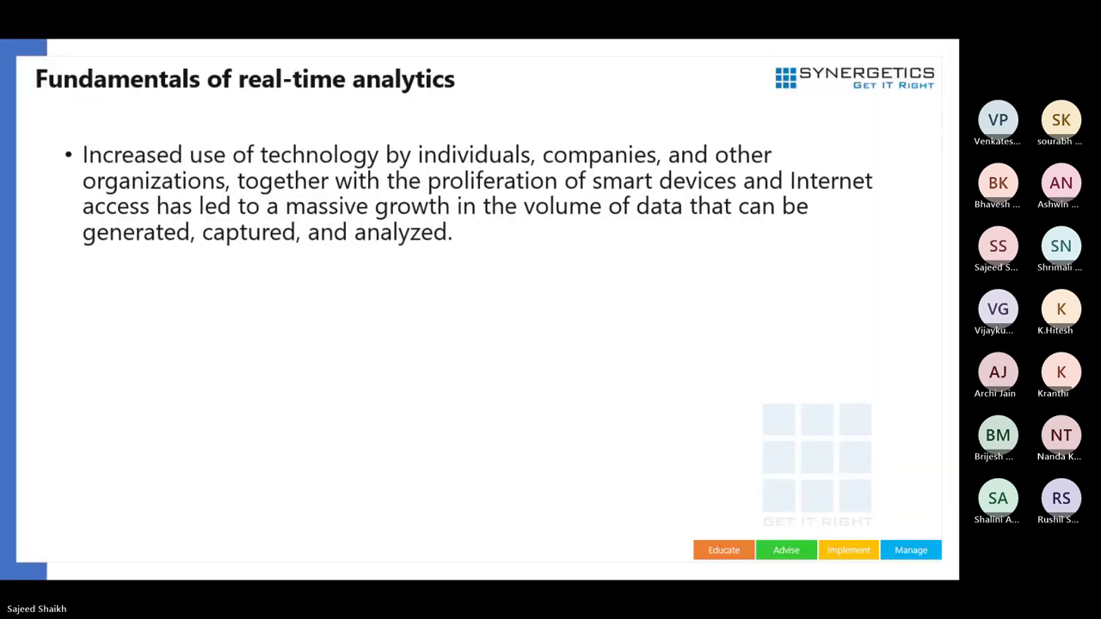
key(Right)
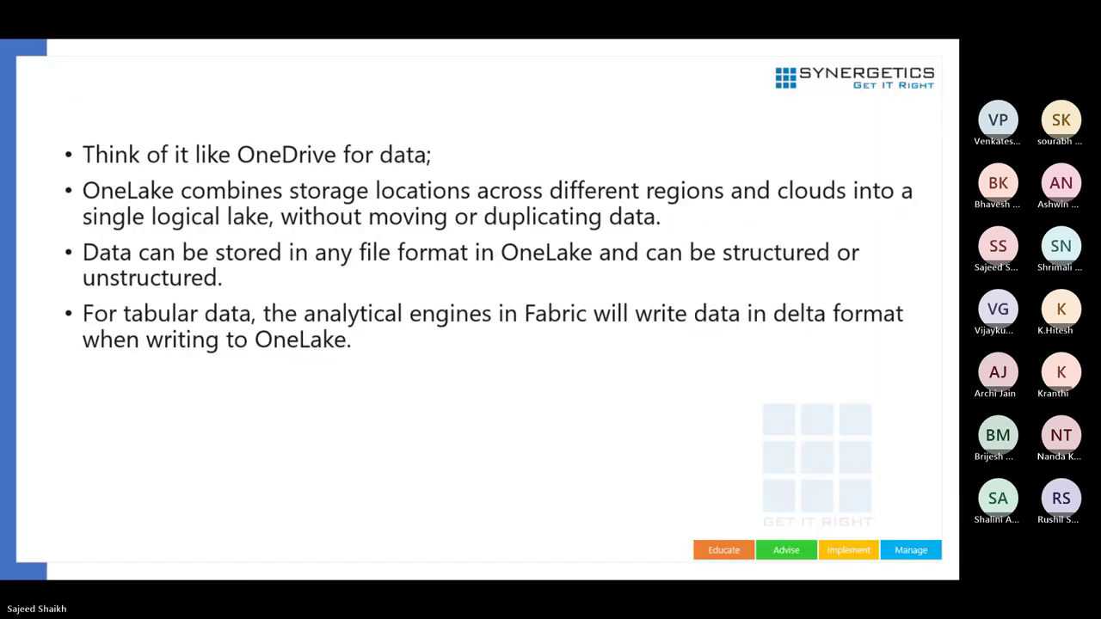
key(Right)
key(Left)
key(Left)
key(Left)
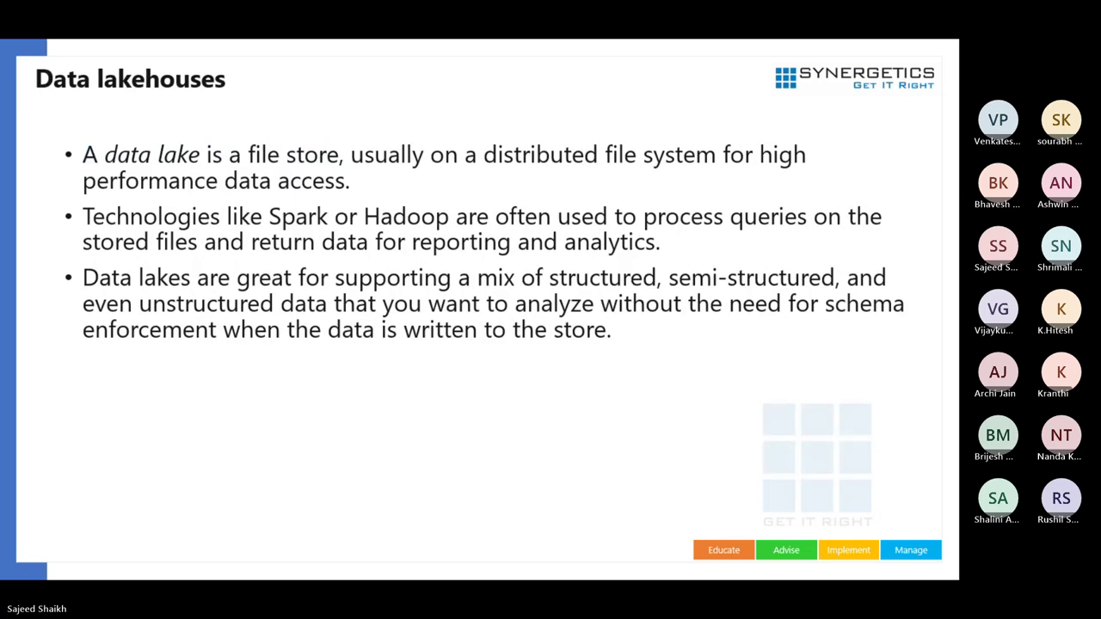
key(Left)
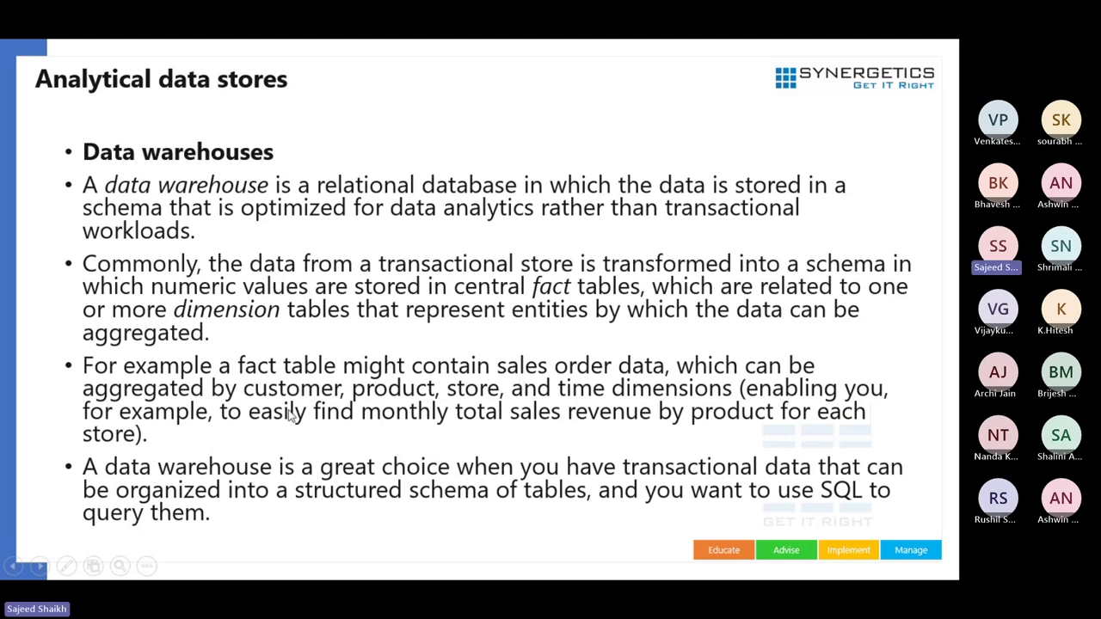
Step: Return to Fabric's copy data wizard and look through the dimension_stock_item data preview
key(alt+Tab)
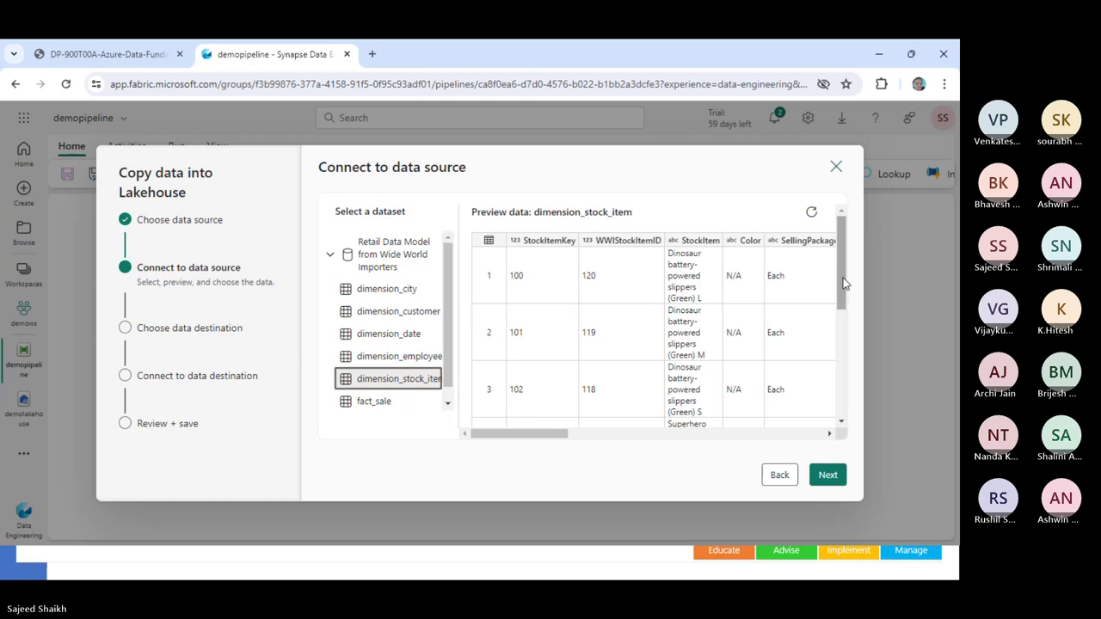
drag(847, 284, 846, 249)
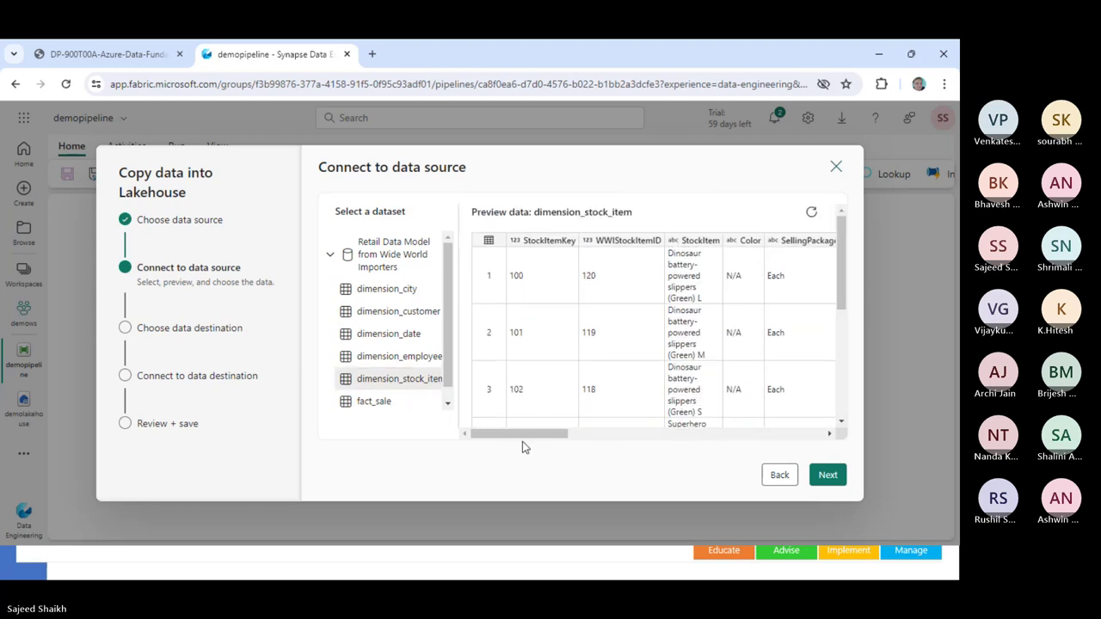
drag(526, 433, 484, 420)
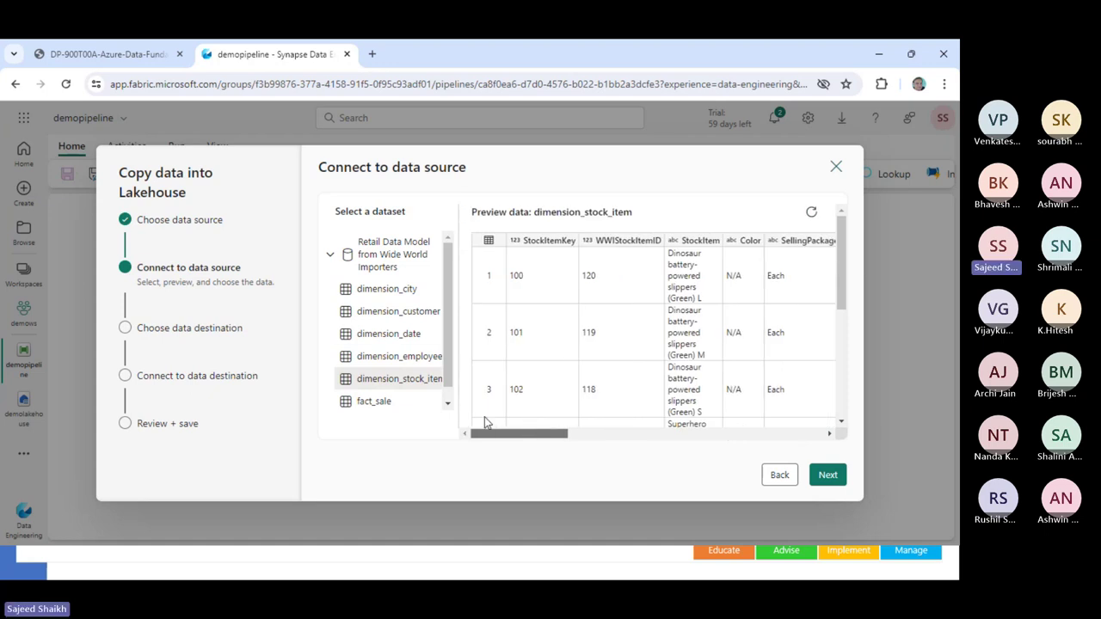
Step: Read the lab's Ingest data instructions on the source table and destination options, and advance the copy wizard to the data destination settings
click(105, 55)
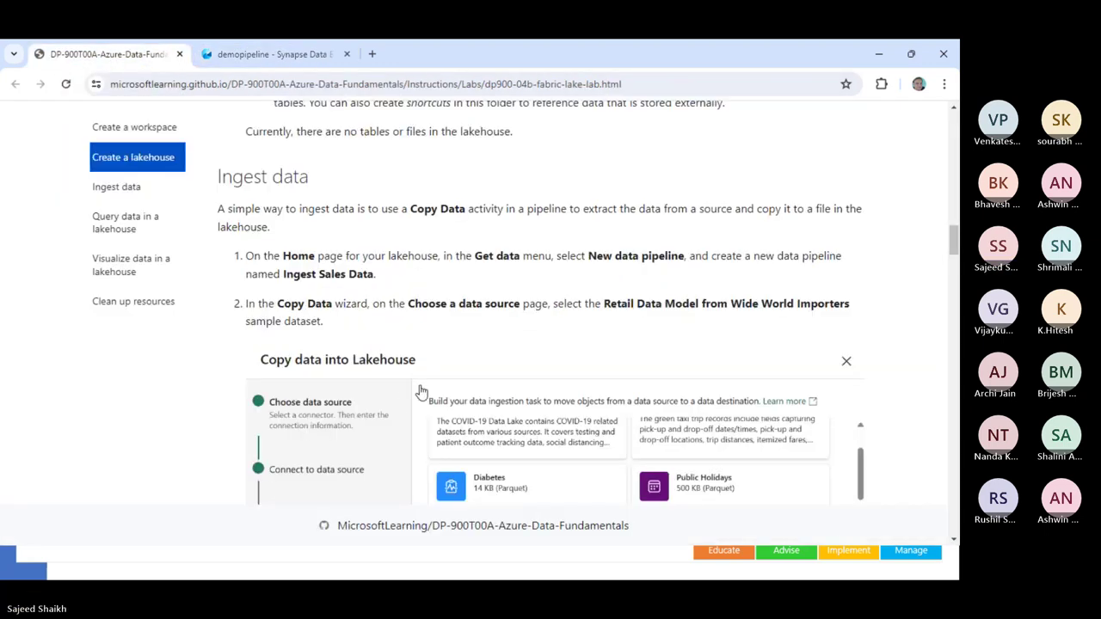
scroll(418, 388, down, 1)
scroll(420, 391, down, 5)
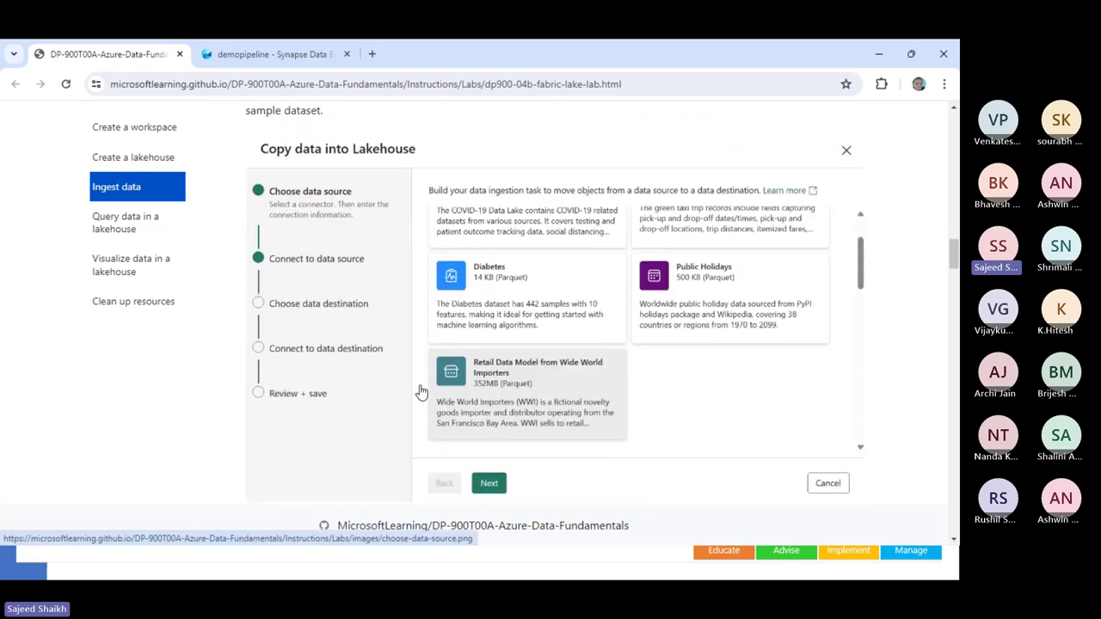
scroll(418, 385, down, 1)
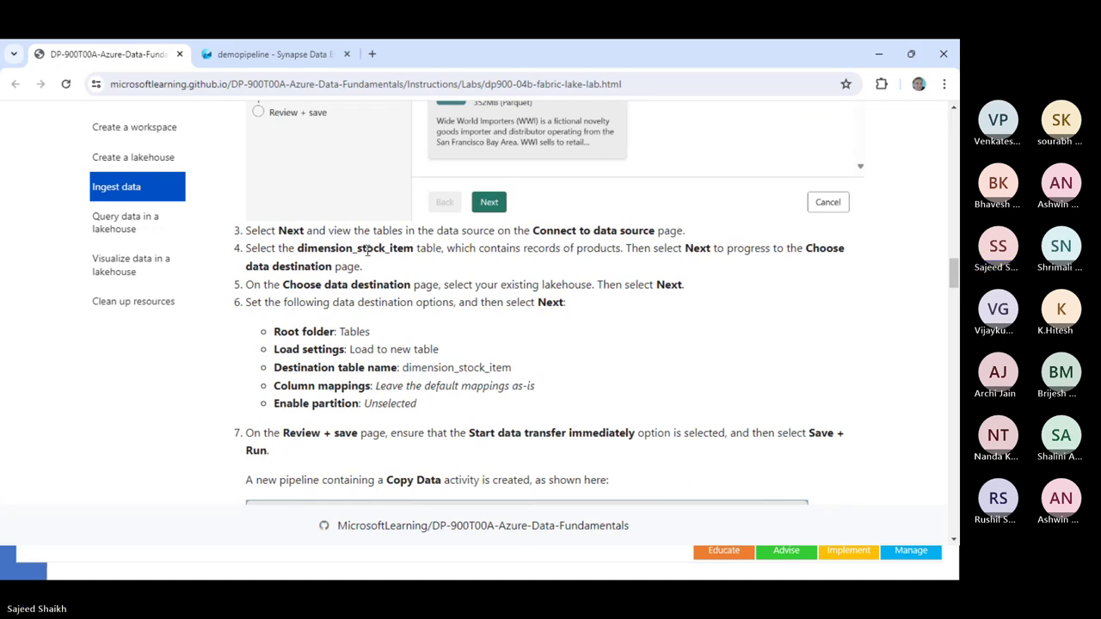
click(277, 53)
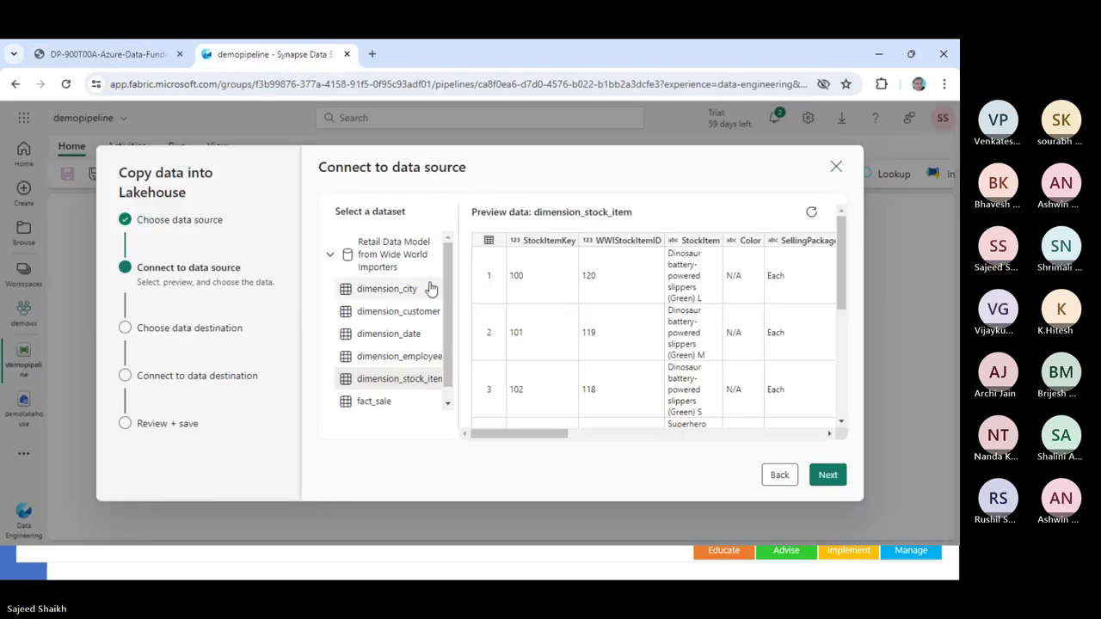
click(827, 474)
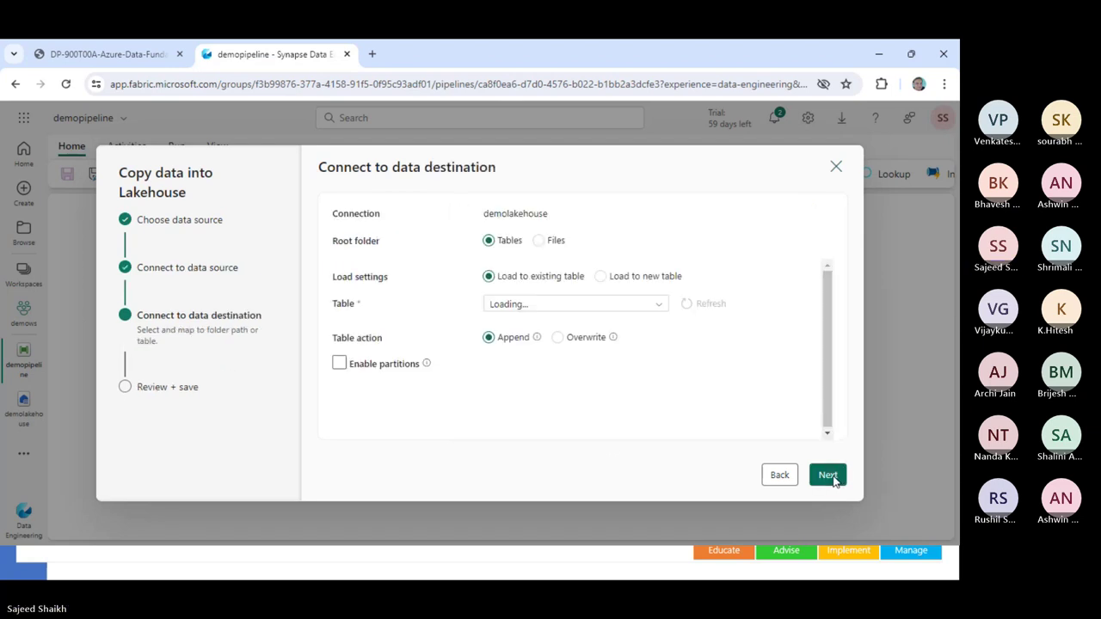